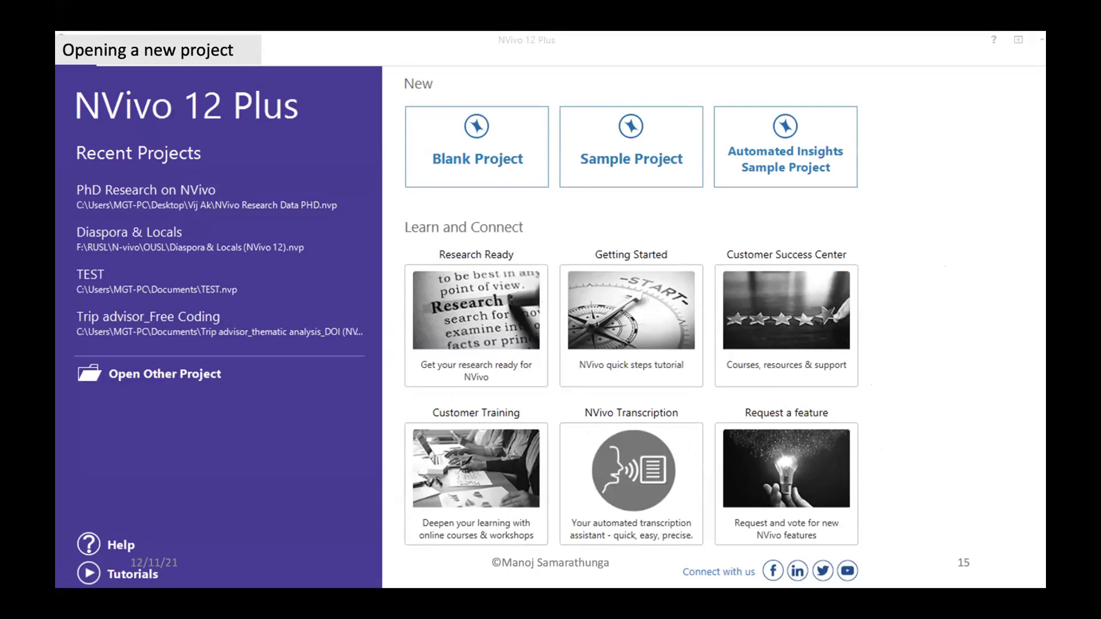
{"action": "left_click", "coordinate": [882, 228]}
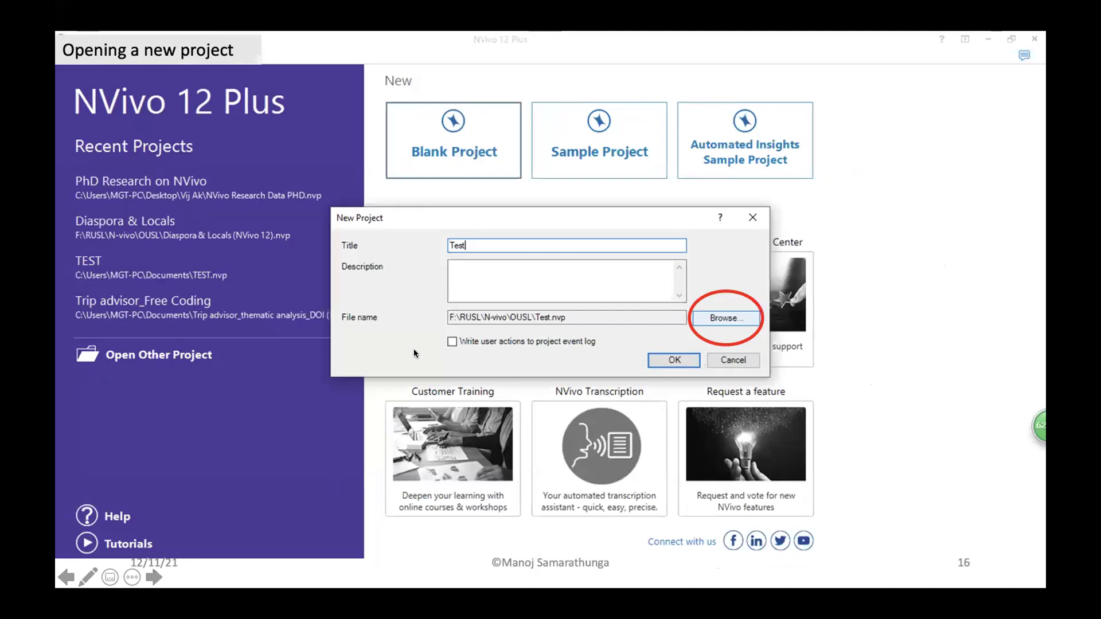
{"action": "left_click", "coordinate": [900, 347]}
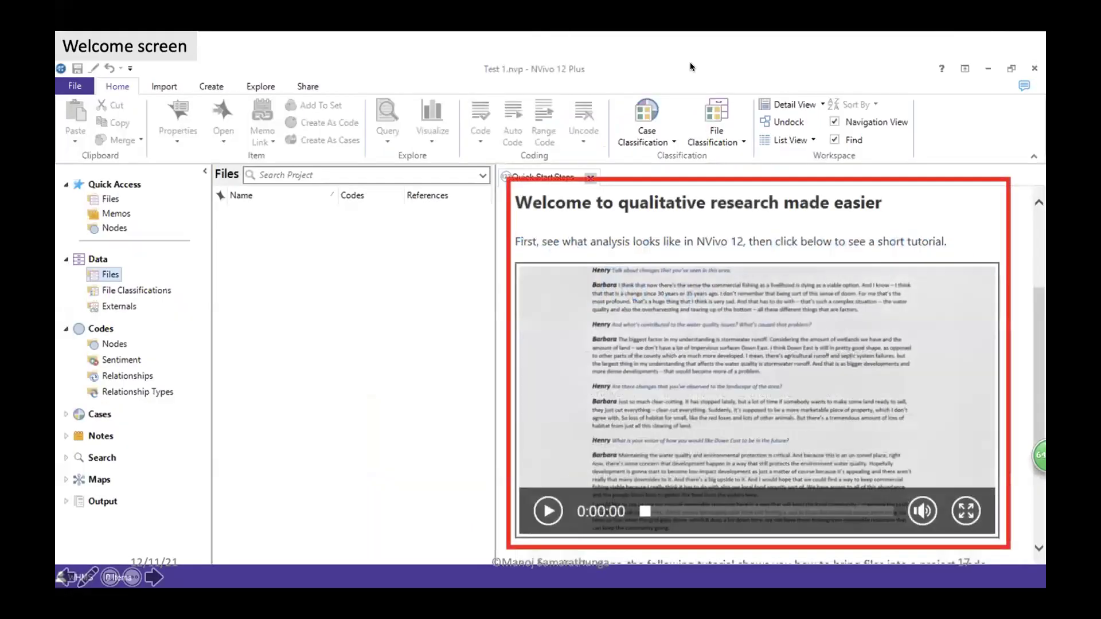
{"action": "left_click", "coordinate": [659, 6]}
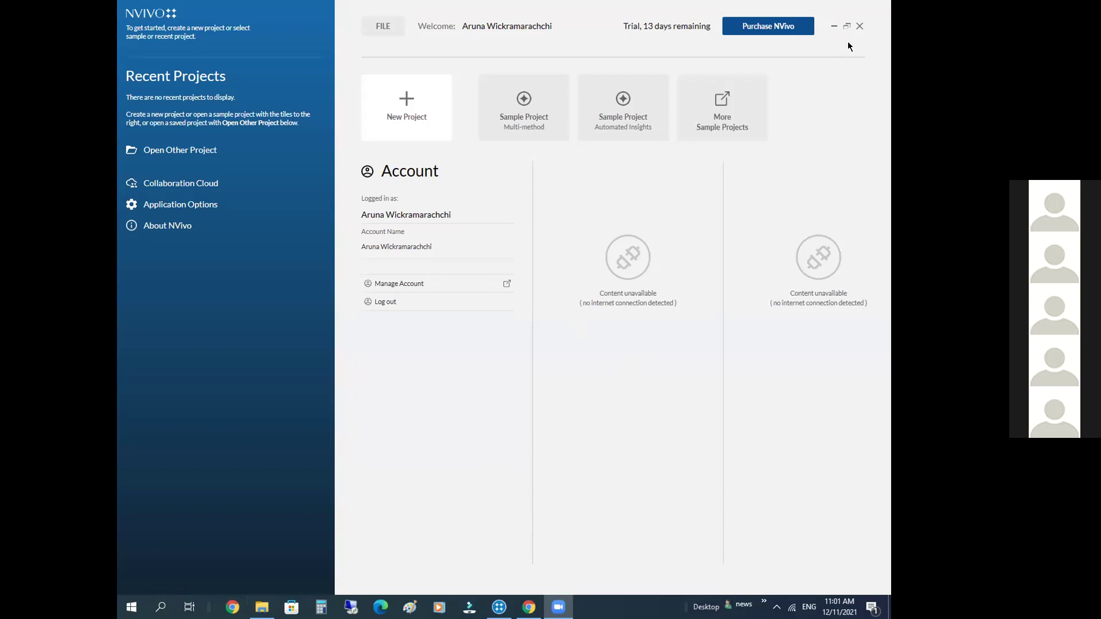
{"action": "left_click", "coordinate": [832, 26]}
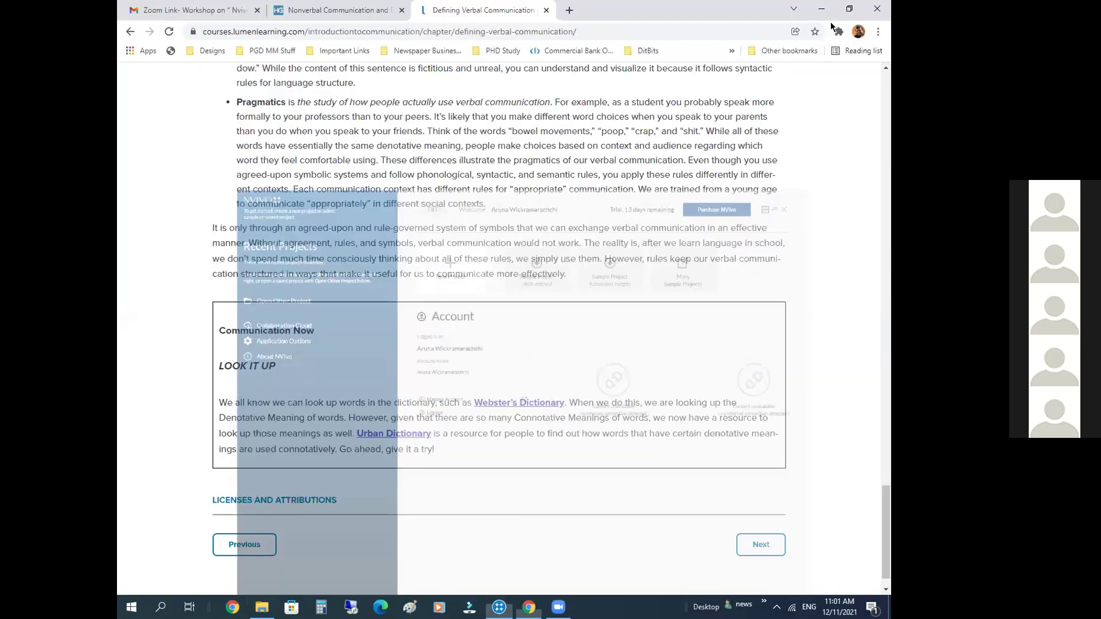
{"action": "left_click", "coordinate": [499, 607]}
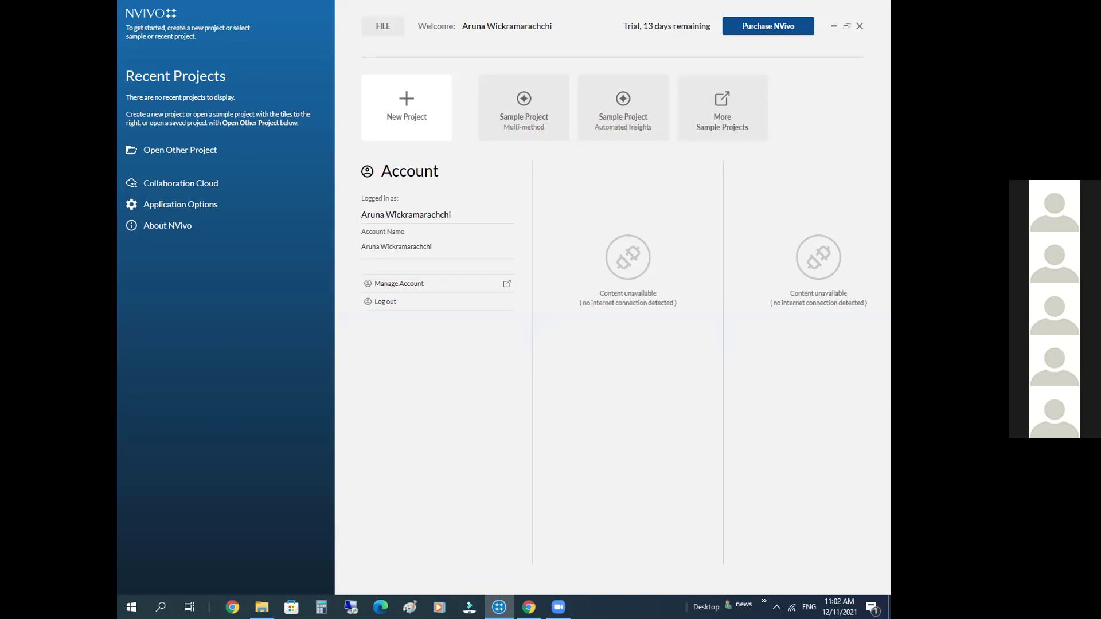
{"action": "key", "text": "alt+Tab"}
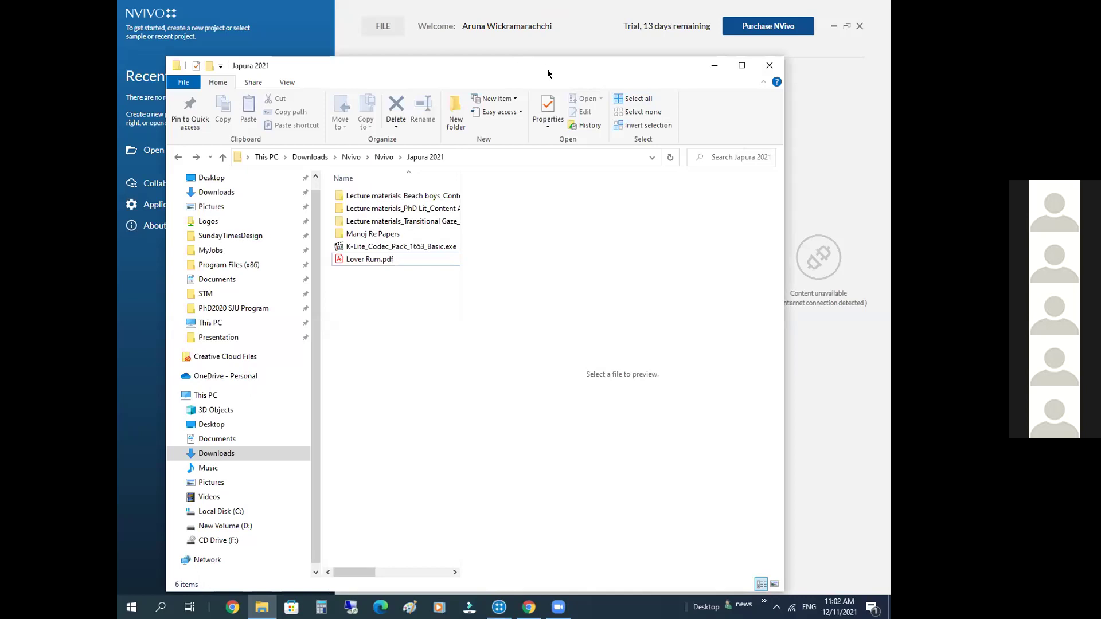
{"action": "key", "text": "alt+Tab"}
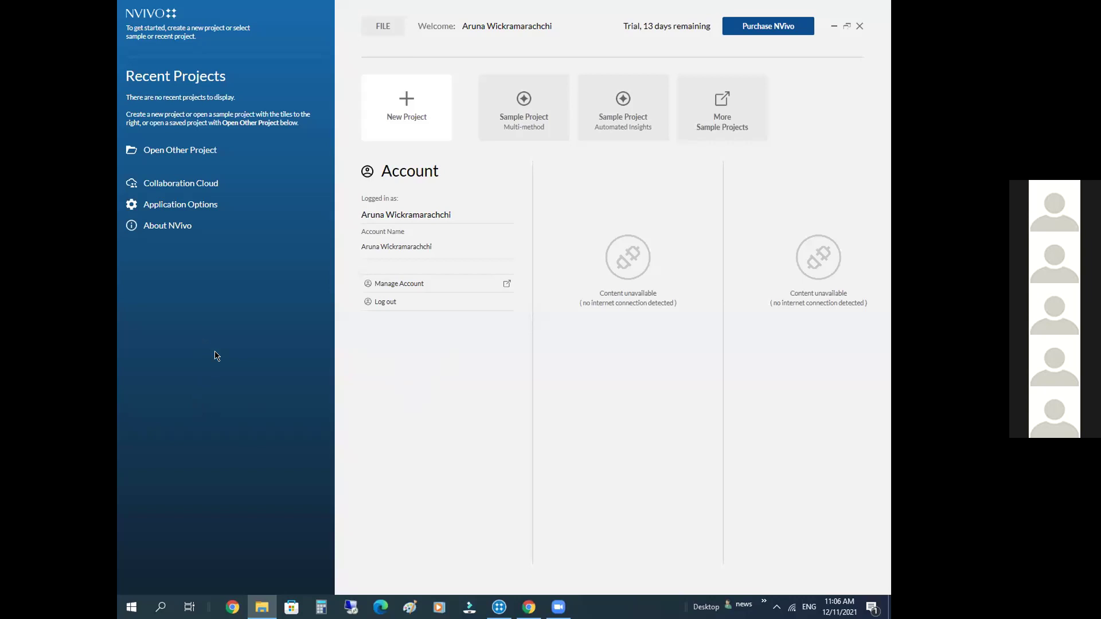
Switch to the Chrome window with the verbal communication article and close the browser.
{"action": "mouse_move", "coordinate": [529, 607]}
{"action": "left_click", "coordinate": [529, 607]}
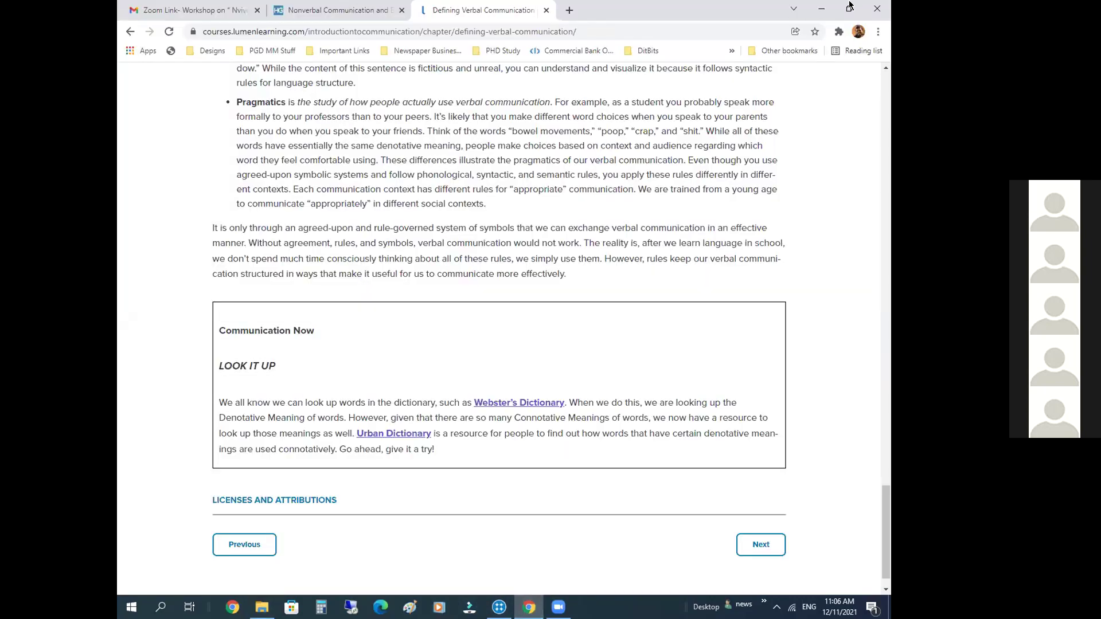
{"action": "left_click", "coordinate": [878, 10]}
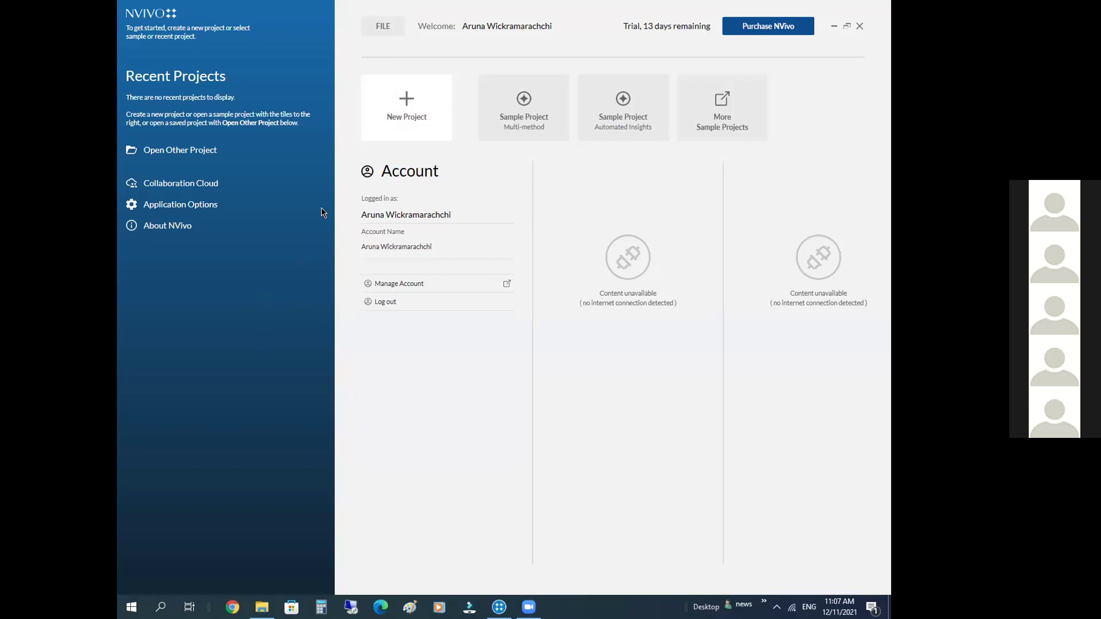
Start a new NVivo project and title it "NVIVO Test Project".
{"action": "mouse_move", "coordinate": [651, 132]}
{"action": "mouse_move", "coordinate": [512, 138]}
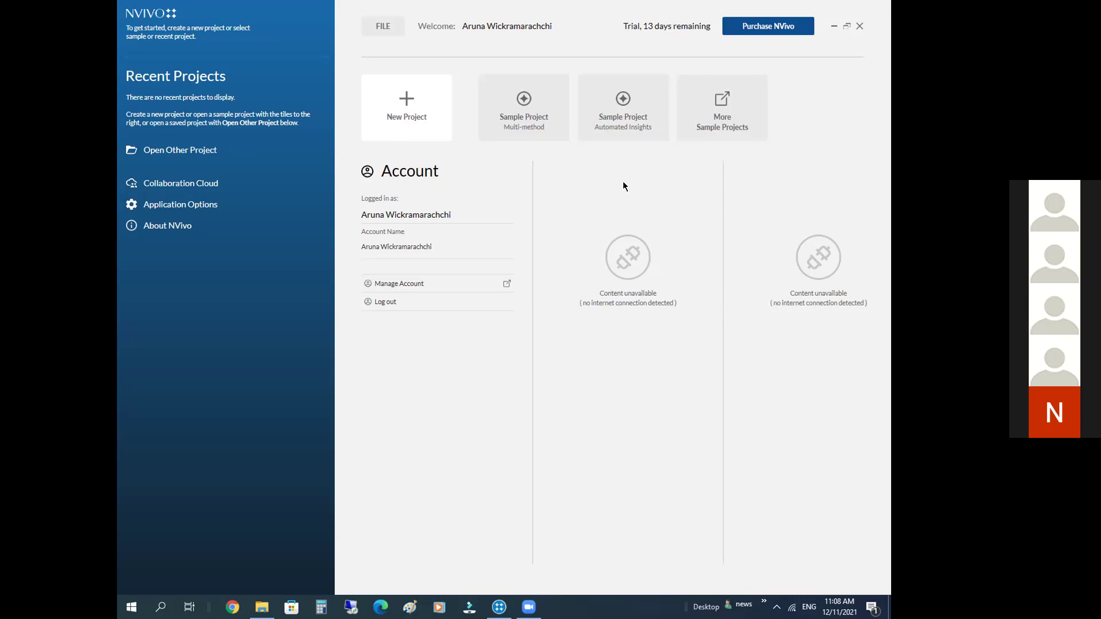
{"action": "left_click", "coordinate": [408, 107]}
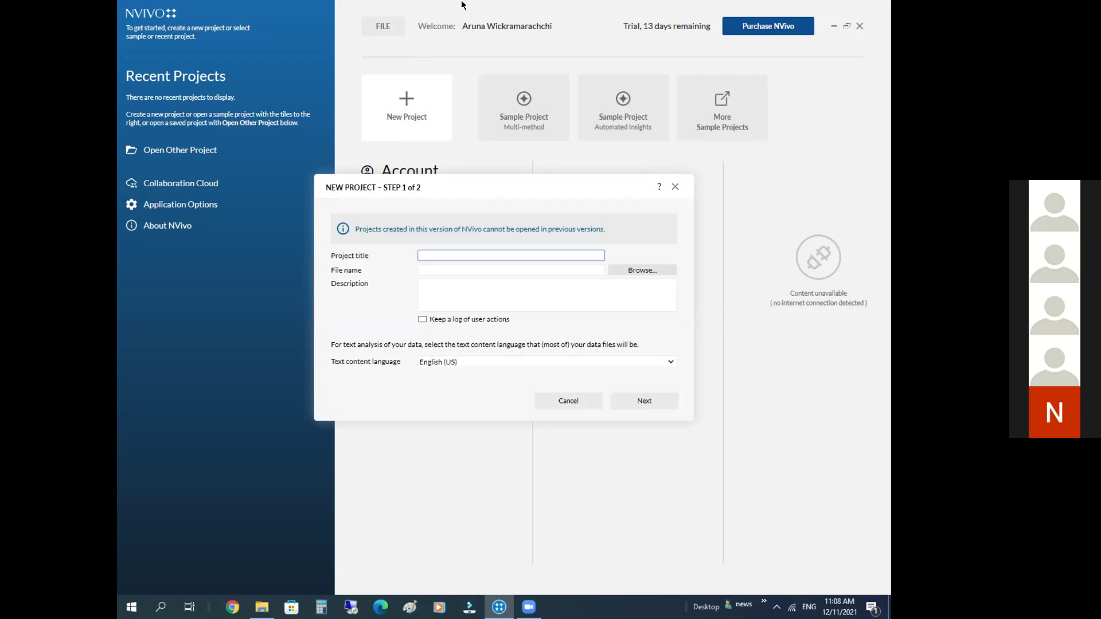
{"action": "type", "text": "NVIV"}
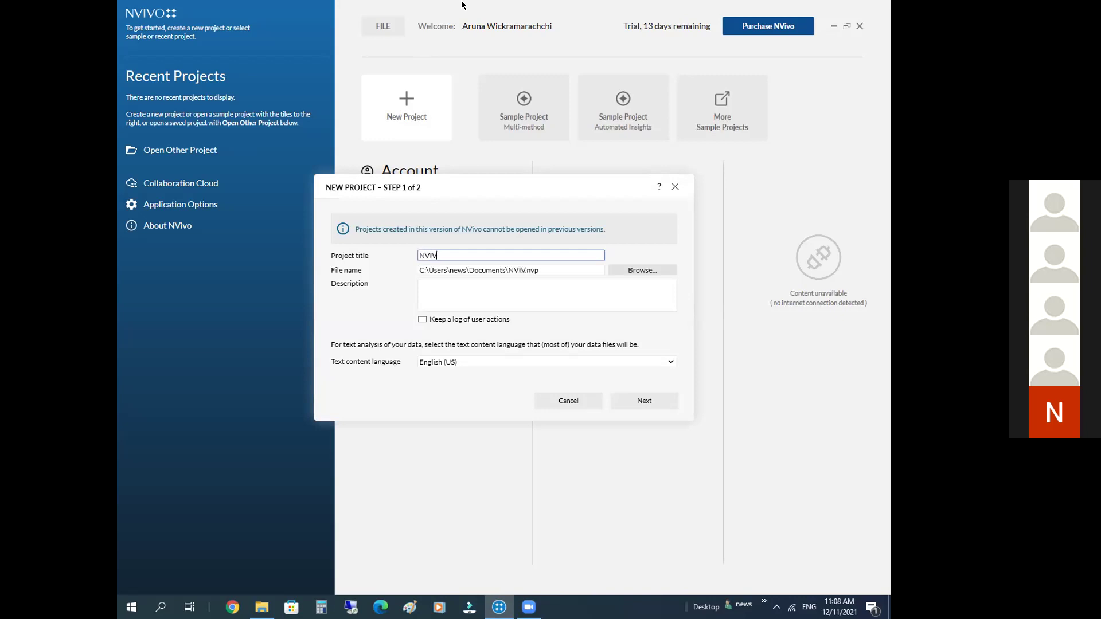
{"action": "type", "text": "O Test Pro"}
{"action": "type", "text": "ect"}
{"action": "key", "text": "Left"}
{"action": "key", "text": "Left"}
{"action": "key", "text": "Left"}
{"action": "type", "text": "j"}
Set the project file's save location to the Nvivo folder inside Downloads, keeping the file name NVIVO Test Project.nvp.
{"action": "left_click", "coordinate": [652, 271]}
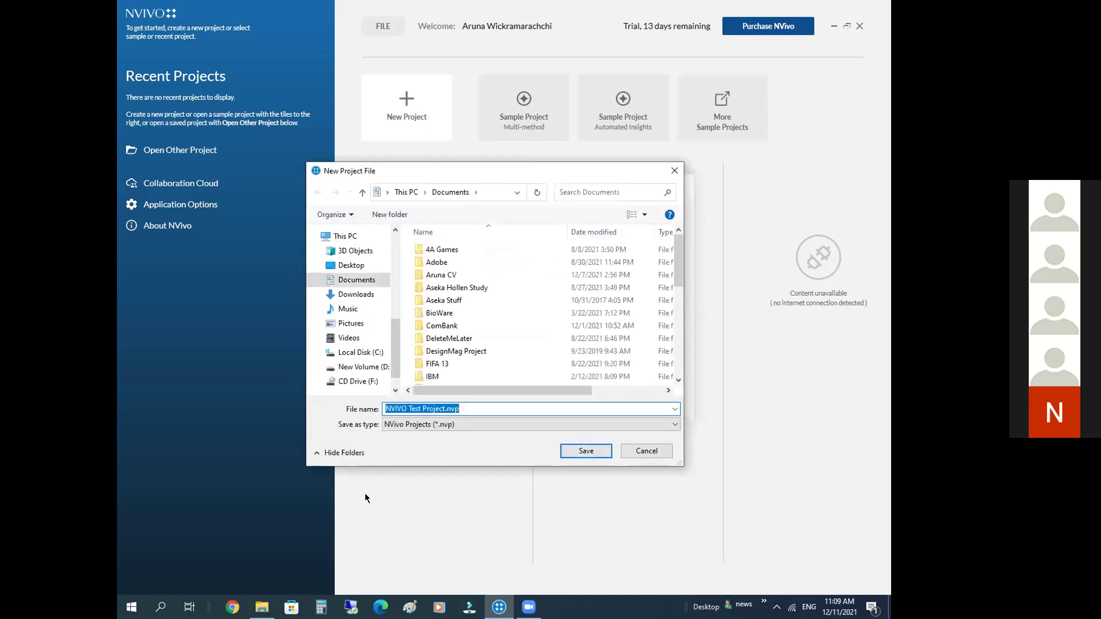
{"action": "left_click", "coordinate": [357, 294]}
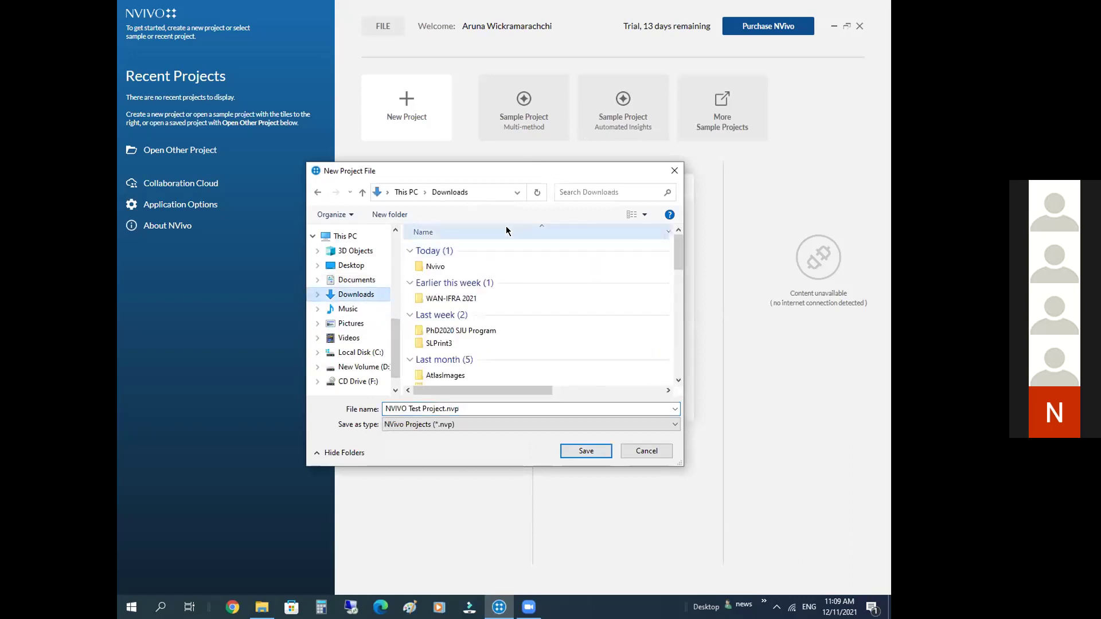
{"action": "double_click", "coordinate": [476, 266]}
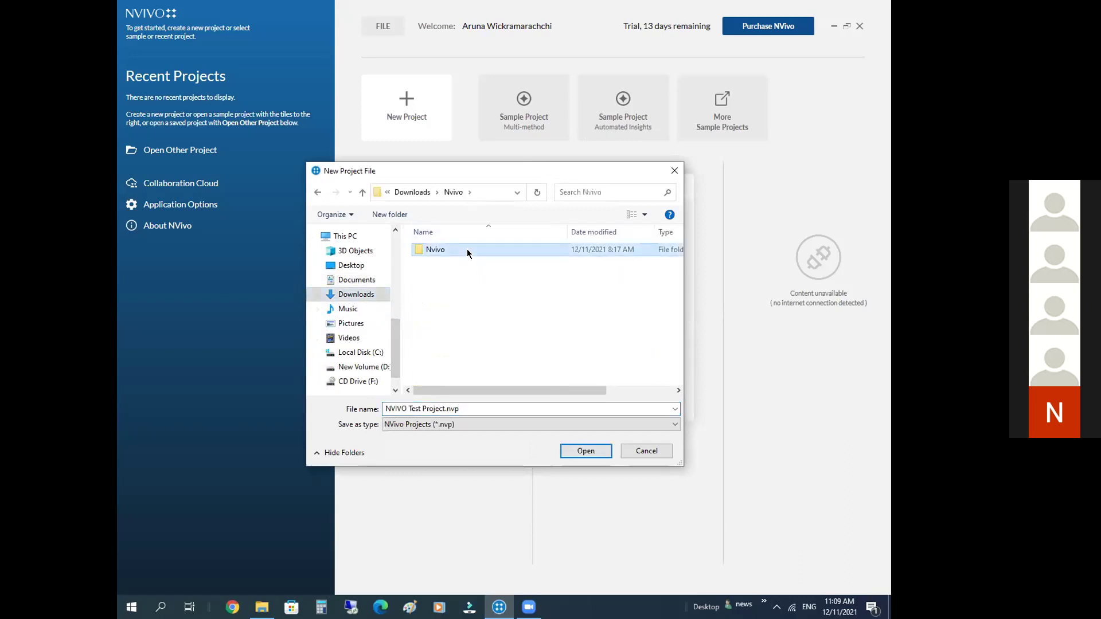
{"action": "double_click", "coordinate": [467, 249]}
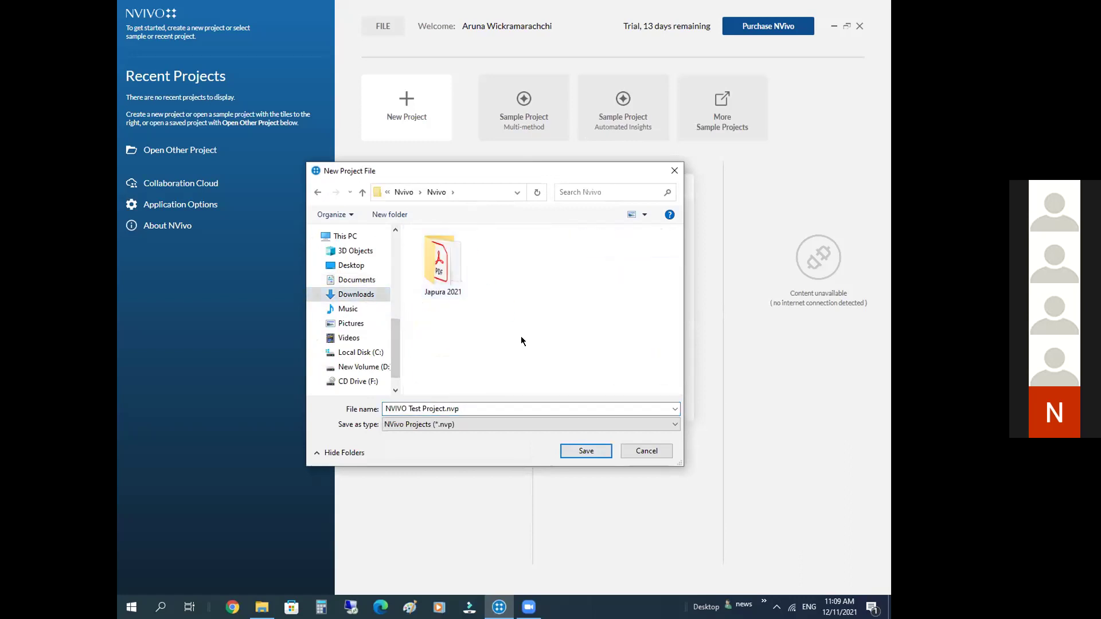
{"action": "double_click", "coordinate": [441, 261]}
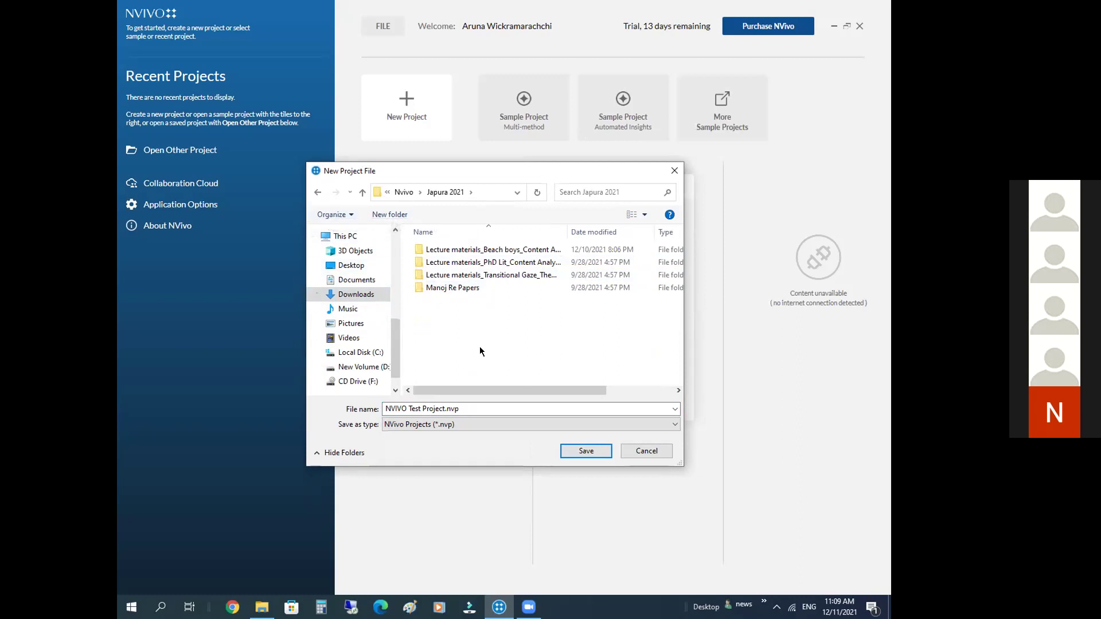
{"action": "left_click", "coordinate": [316, 192]}
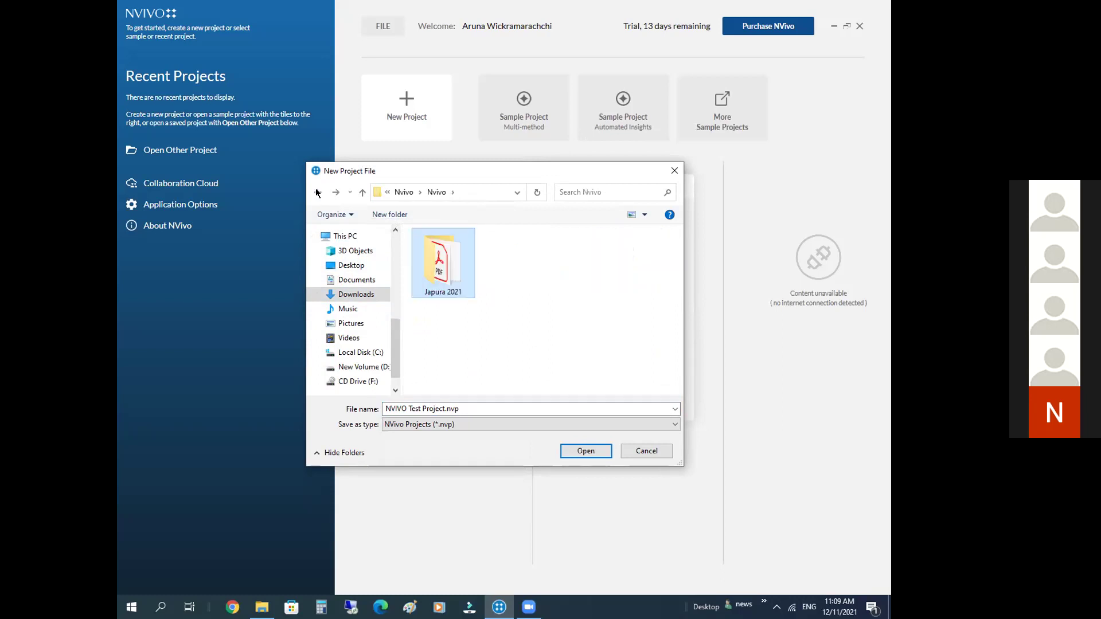
{"action": "left_click", "coordinate": [316, 193]}
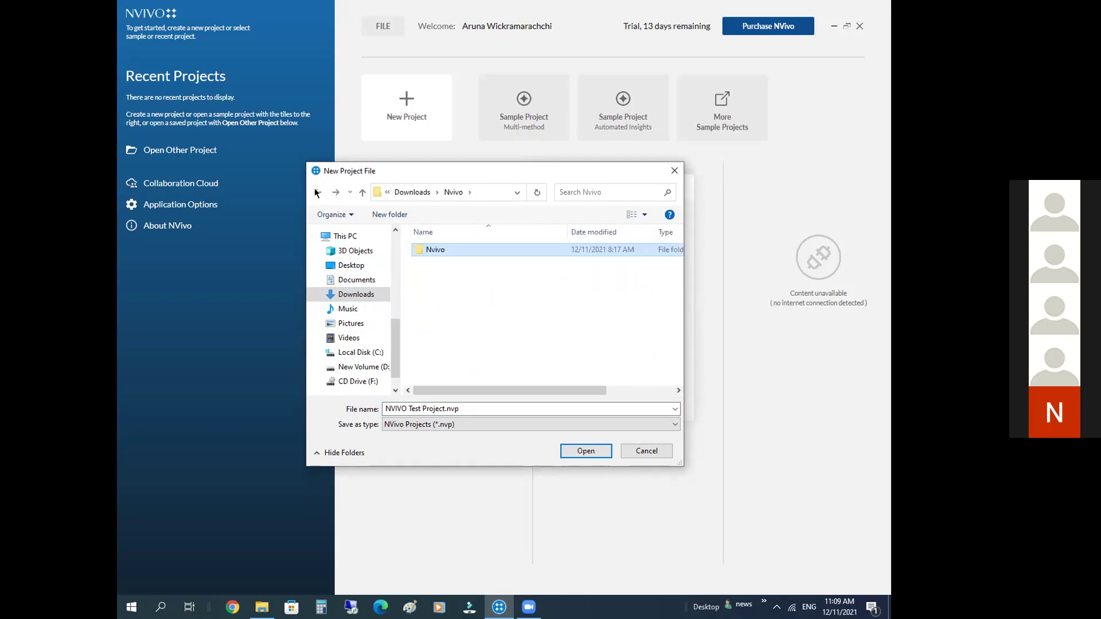
{"action": "left_click", "coordinate": [474, 331]}
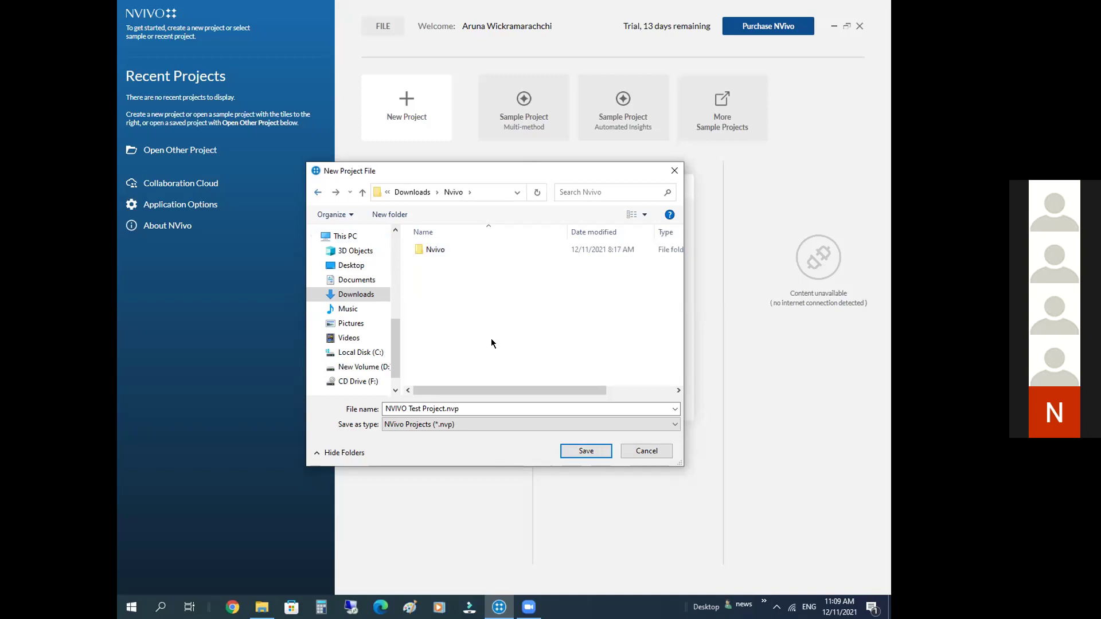
{"action": "left_click", "coordinate": [585, 451]}
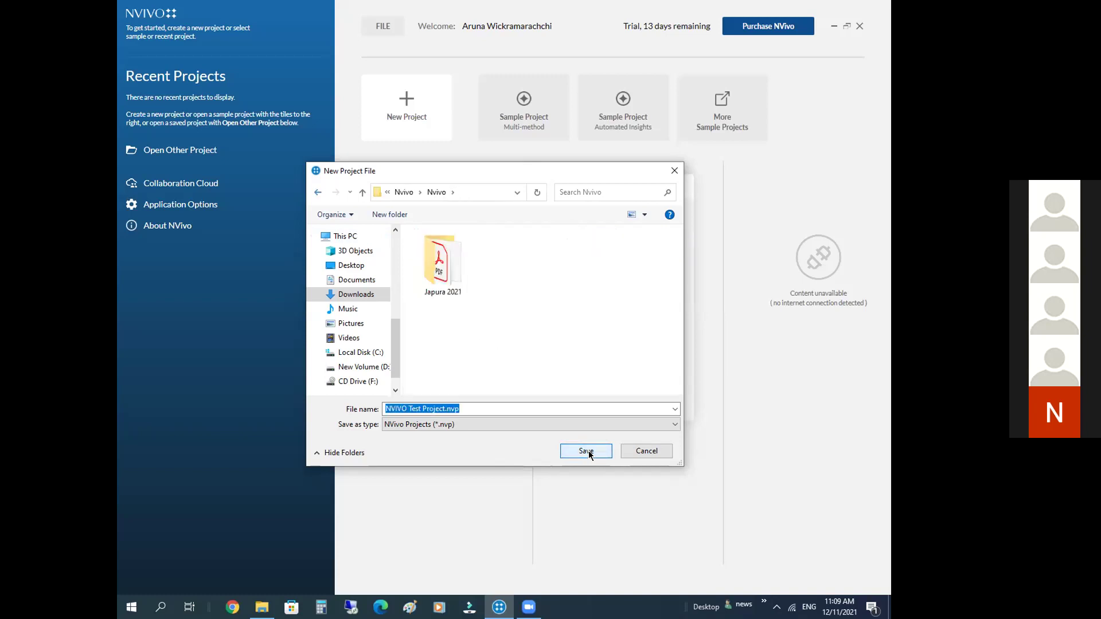
{"action": "left_click", "coordinate": [316, 194]}
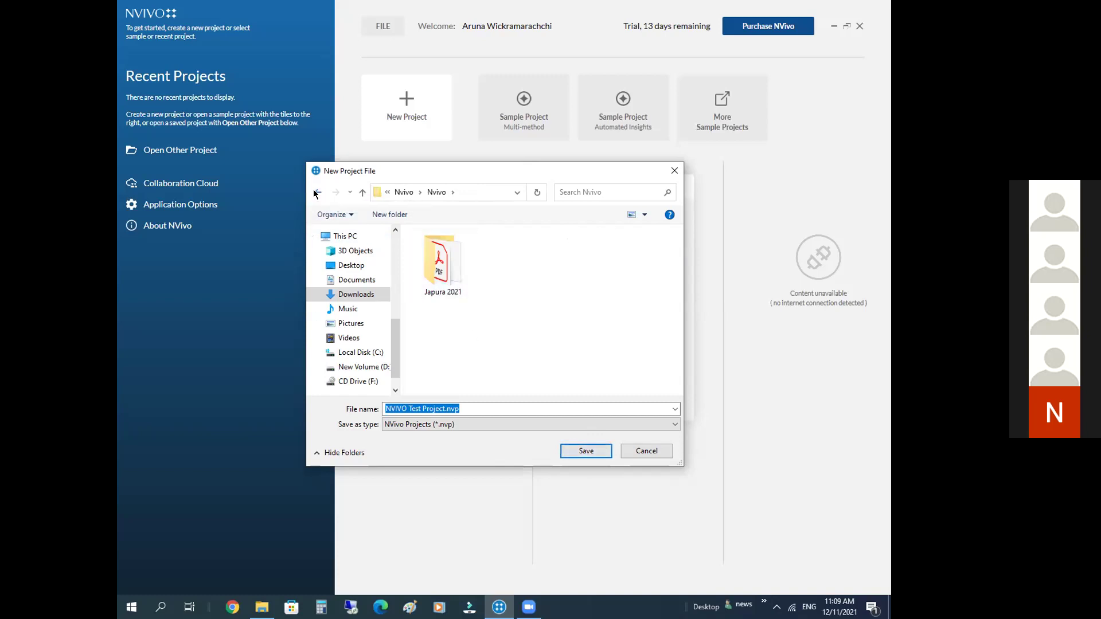
{"action": "left_click", "coordinate": [586, 451]}
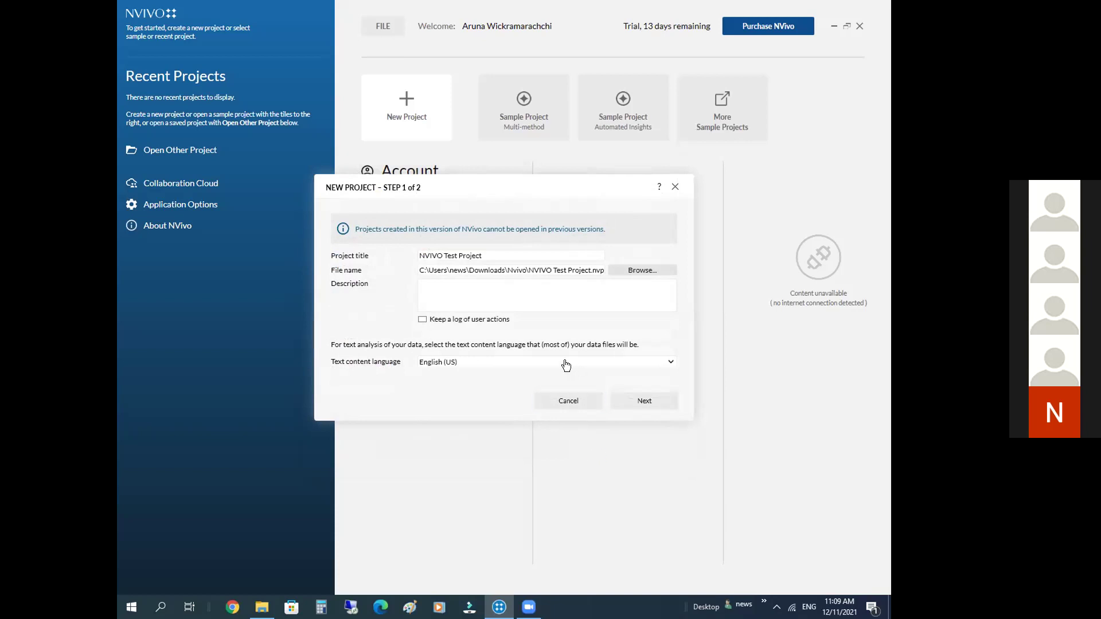
Choose English (US) as the text content language and continue to the project saving and recovery settings.
{"action": "left_click", "coordinate": [523, 302]}
{"action": "left_click", "coordinate": [670, 362]}
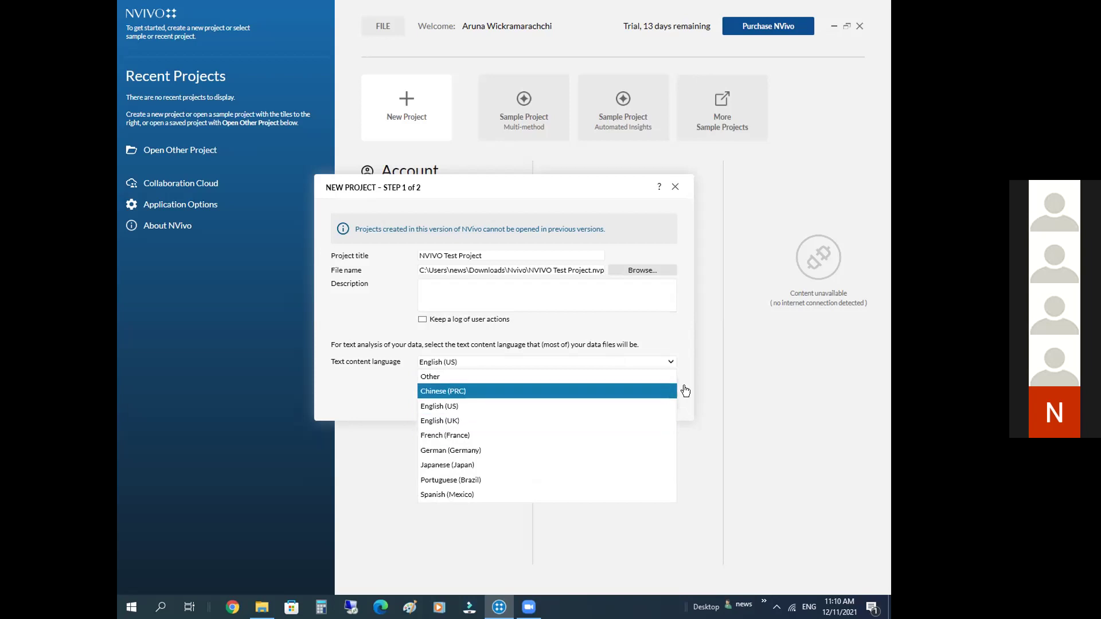
{"action": "left_click", "coordinate": [636, 407]}
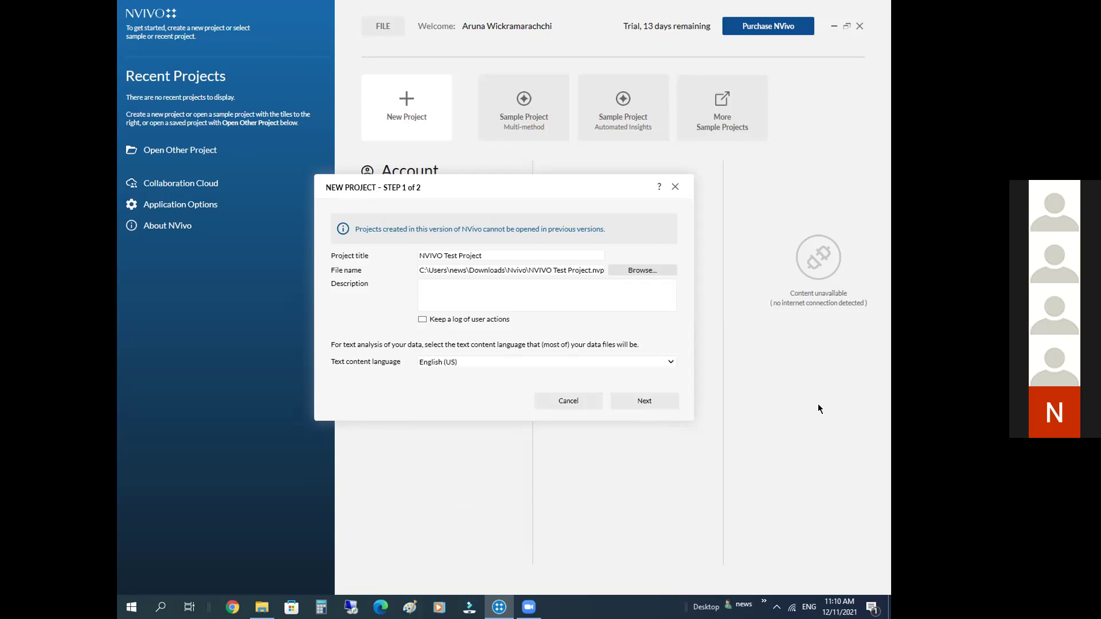
{"action": "left_click", "coordinate": [644, 401]}
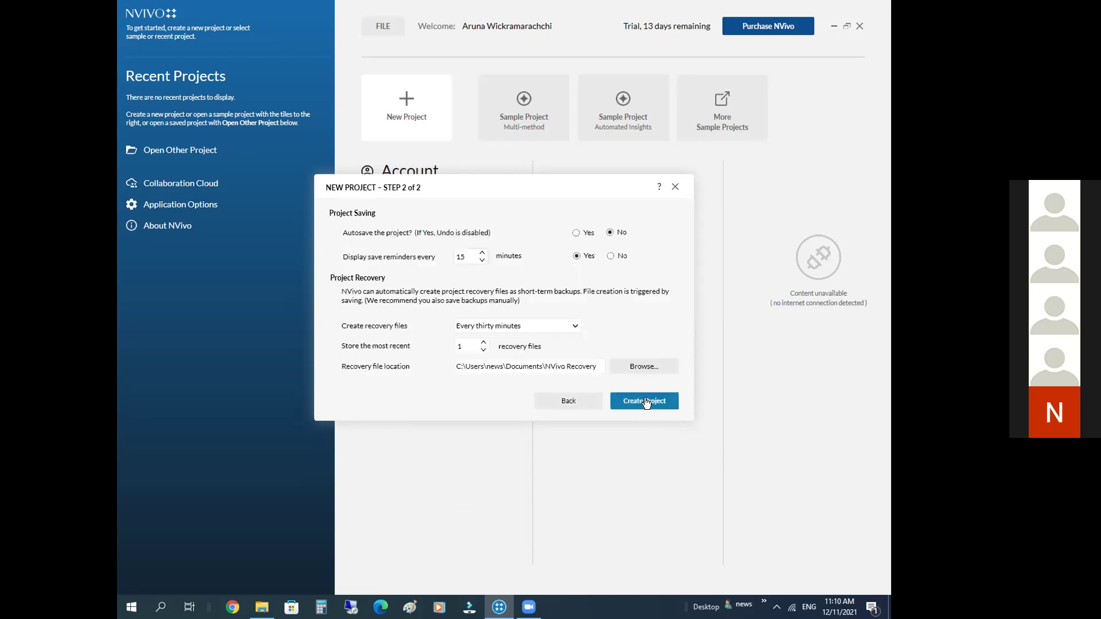
Create the project with the default saving and recovery settings and skip the welcome tour.
{"action": "left_click", "coordinate": [647, 401]}
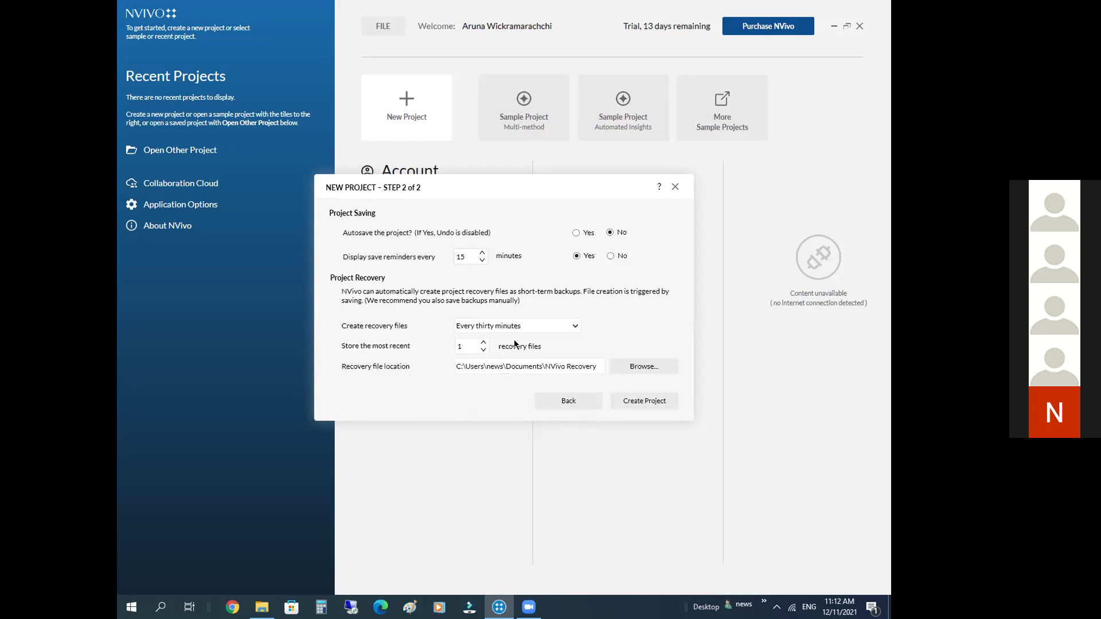
{"action": "left_click", "coordinate": [644, 401]}
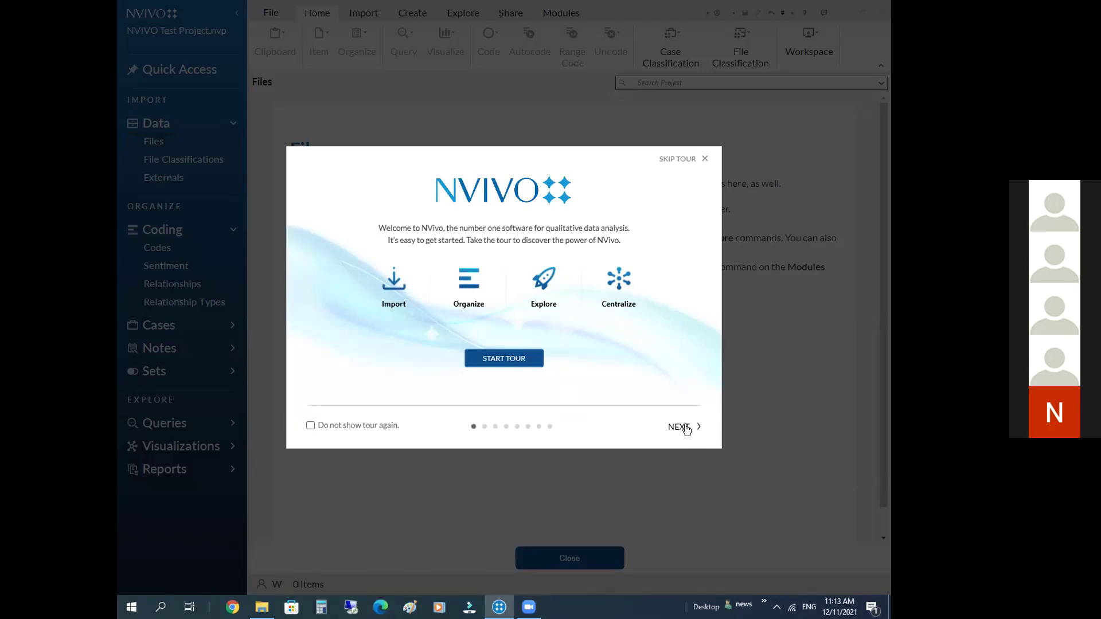
{"action": "left_click", "coordinate": [679, 160]}
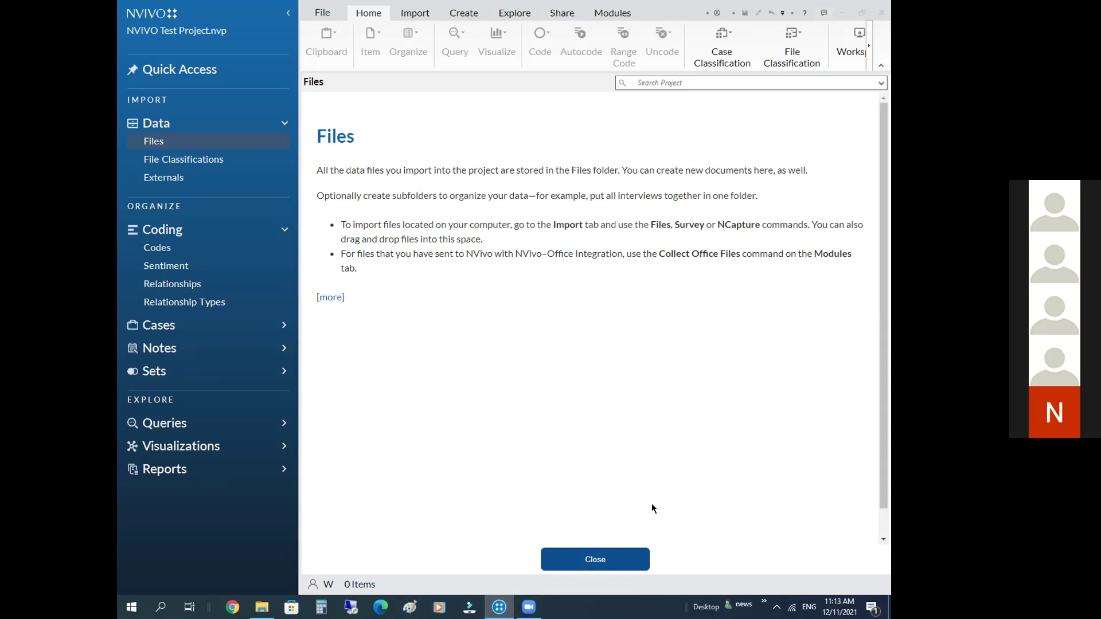
{"action": "left_click", "coordinate": [613, 523]}
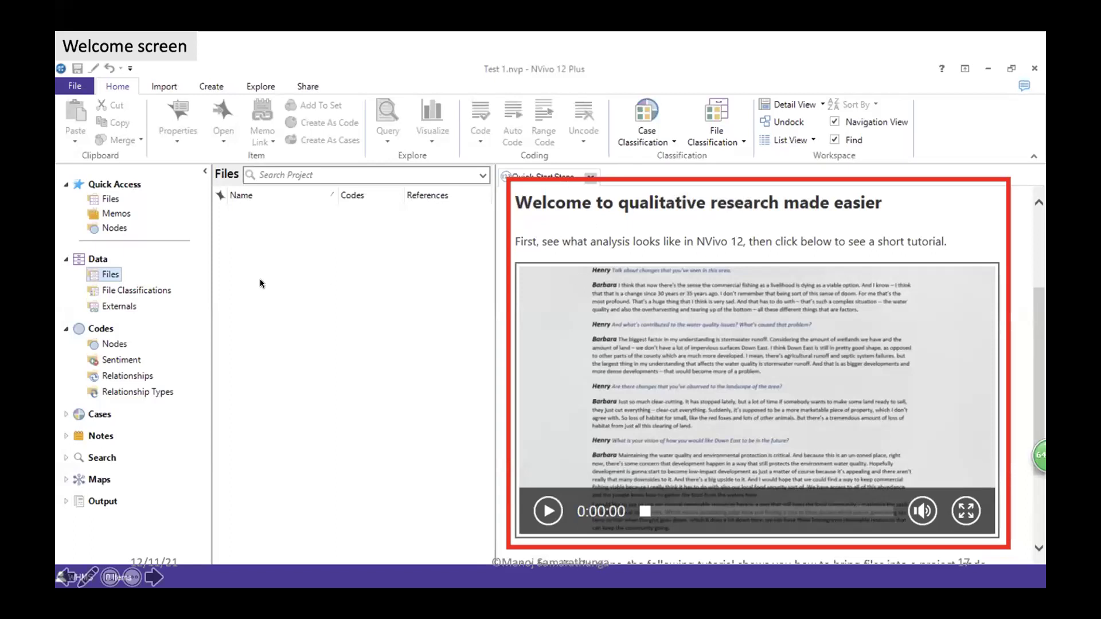
{"action": "key", "text": "Right"}
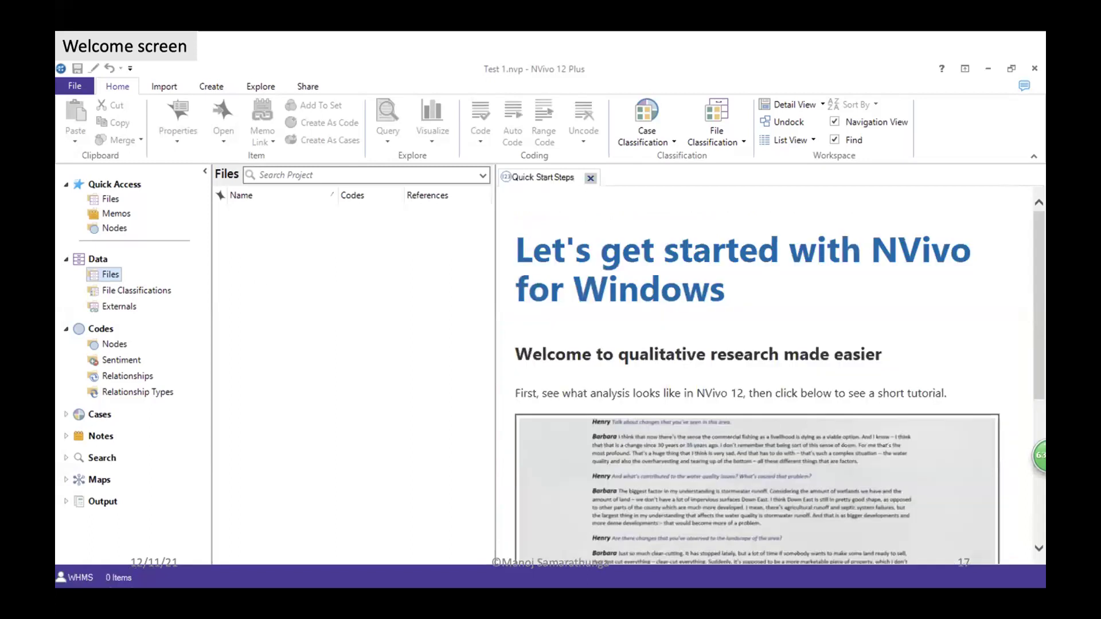
{"action": "key", "text": "Left"}
{"action": "key", "text": "Right"}
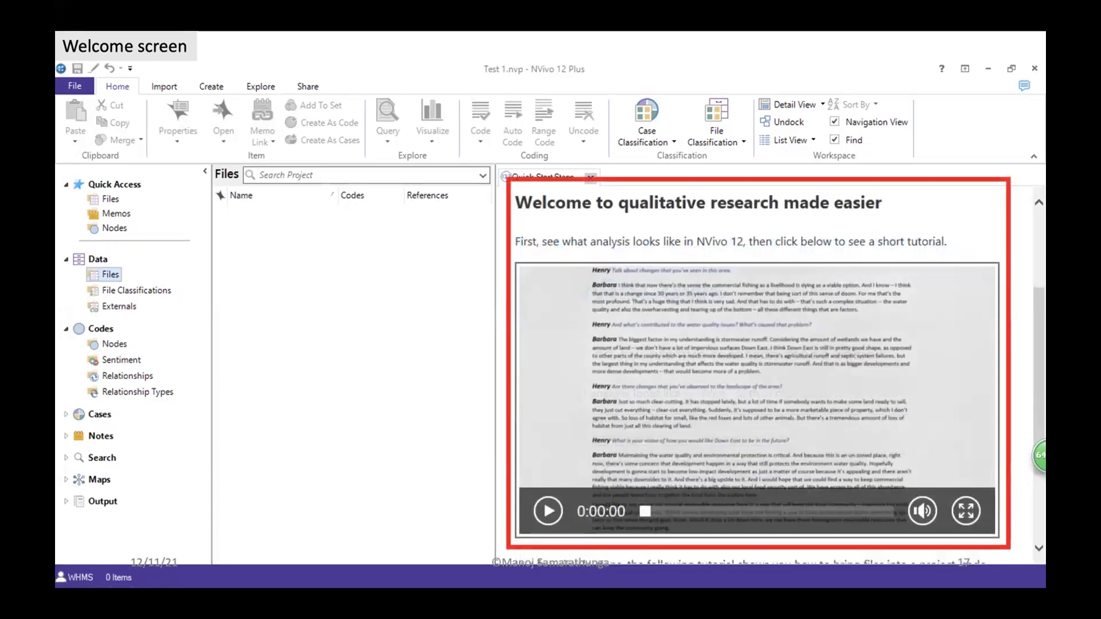
{"action": "key", "text": "Right"}
{"action": "key", "text": "Right"}
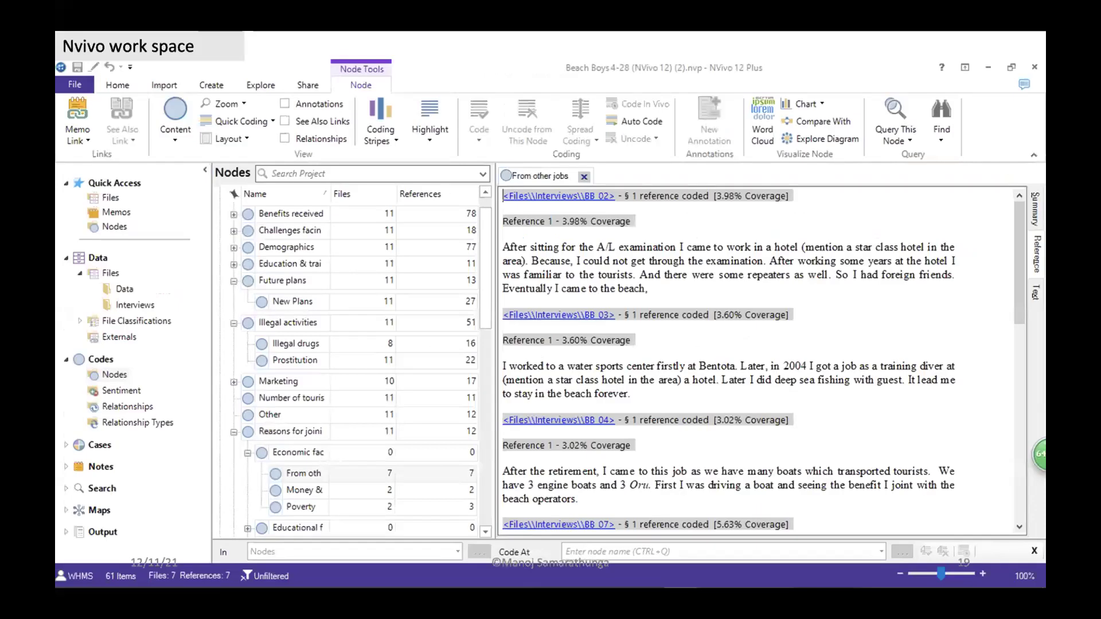
{"action": "key", "text": "Right"}
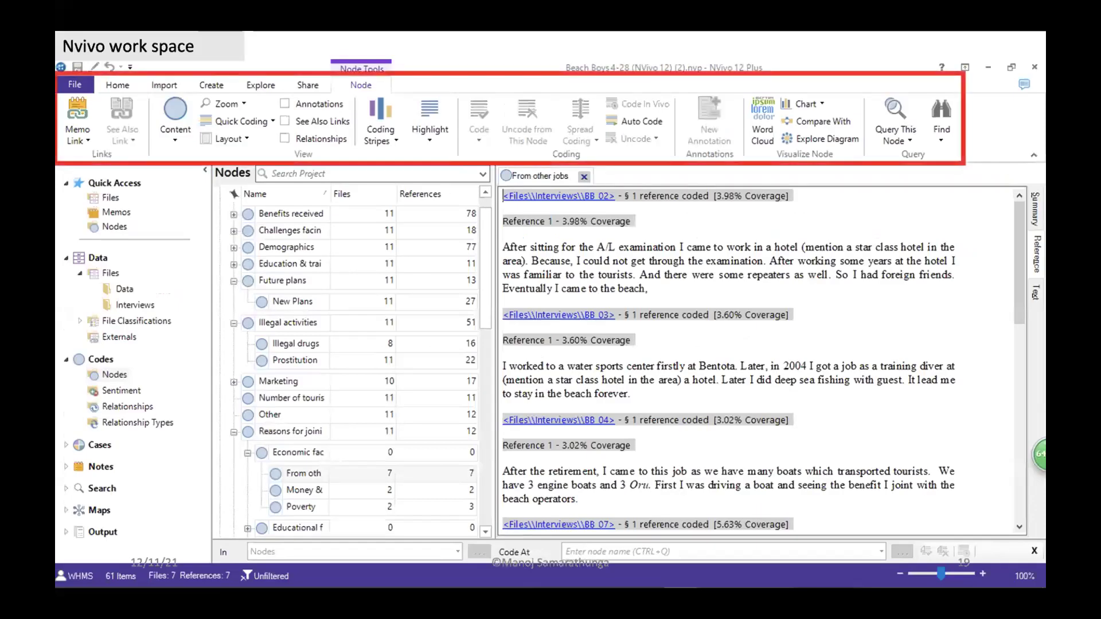
{"action": "key", "text": "Right"}
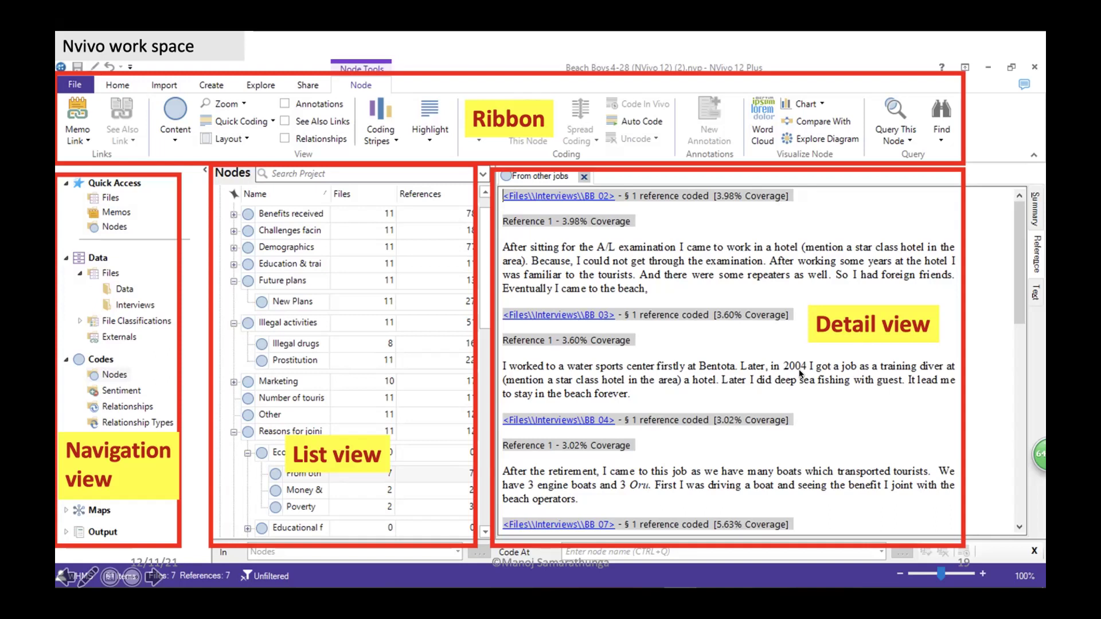
{"action": "key", "text": "Right"}
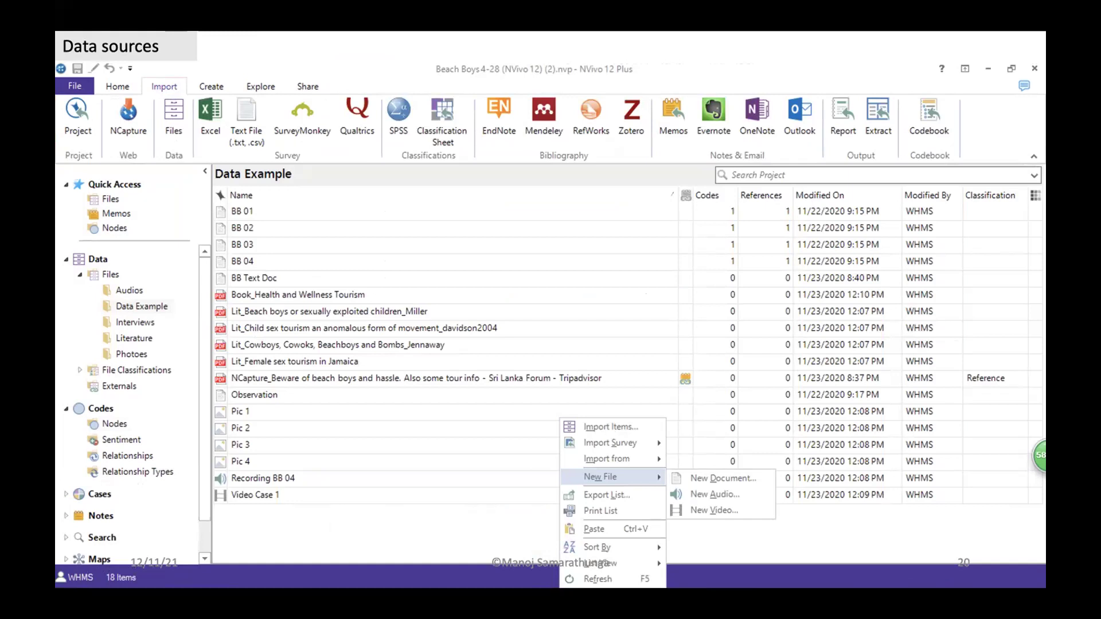
{"action": "key", "text": "Right"}
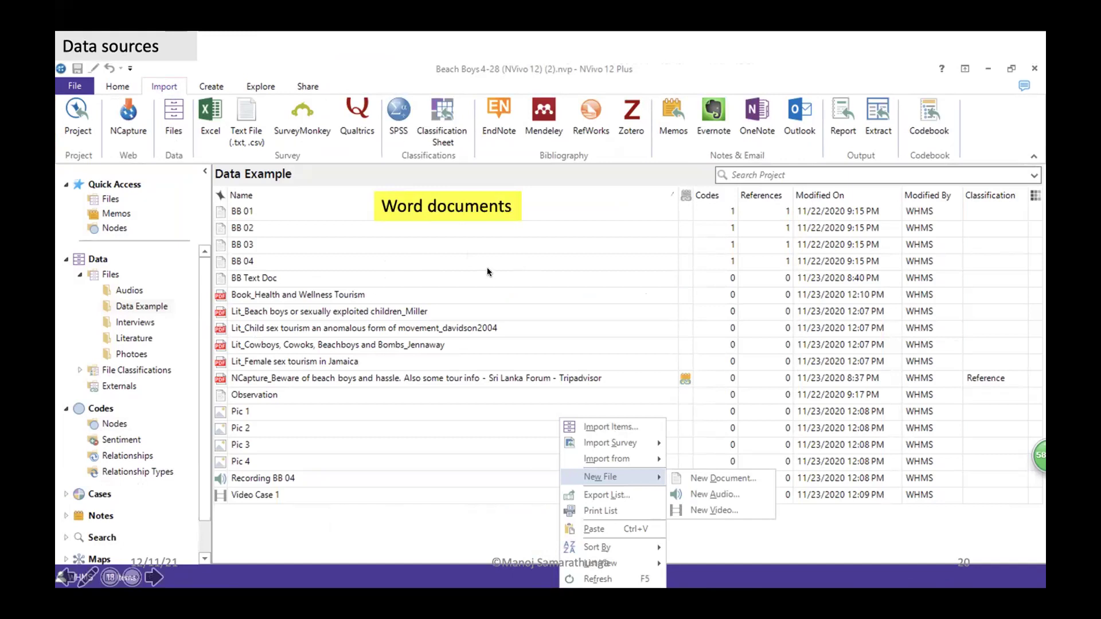
{"action": "key", "text": "Right"}
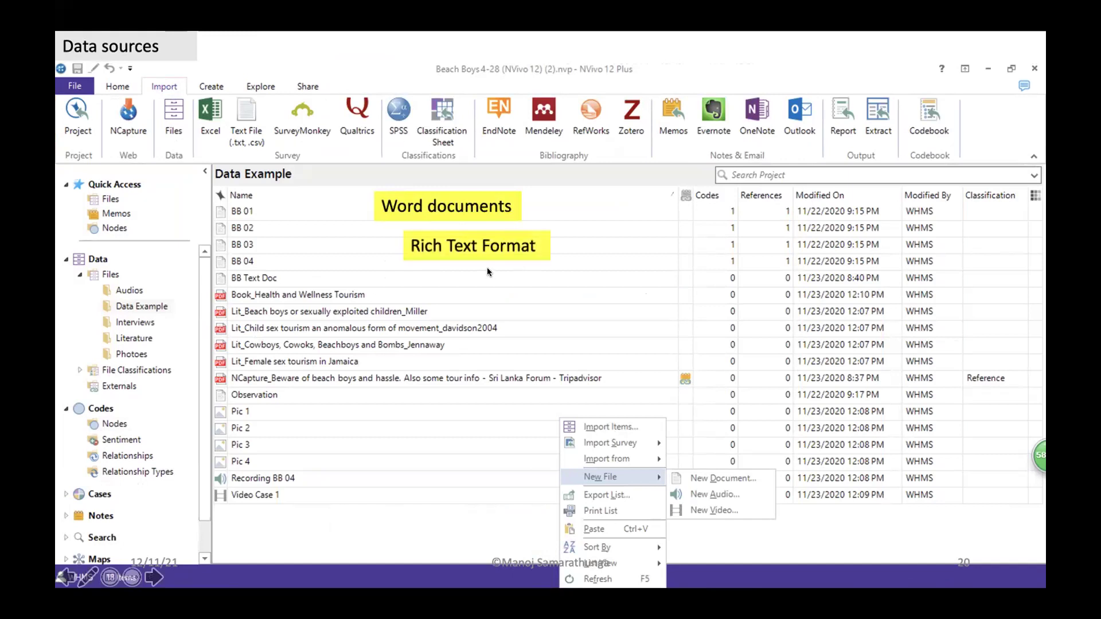
{"action": "key", "text": "Right"}
{"action": "key", "text": "Right"}
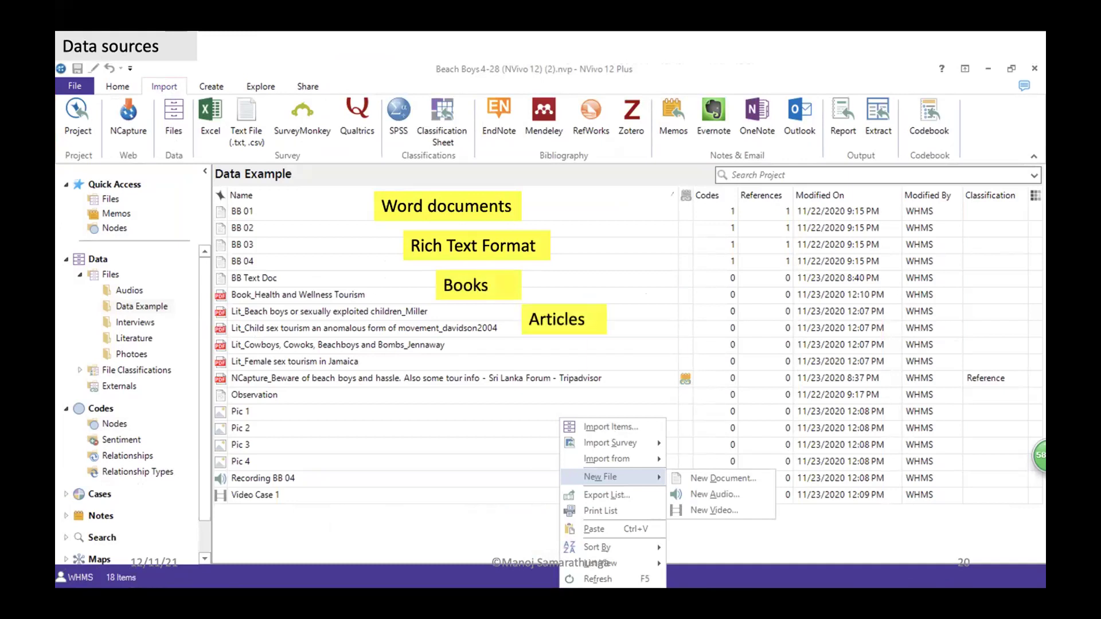
{"action": "key", "text": "Right"}
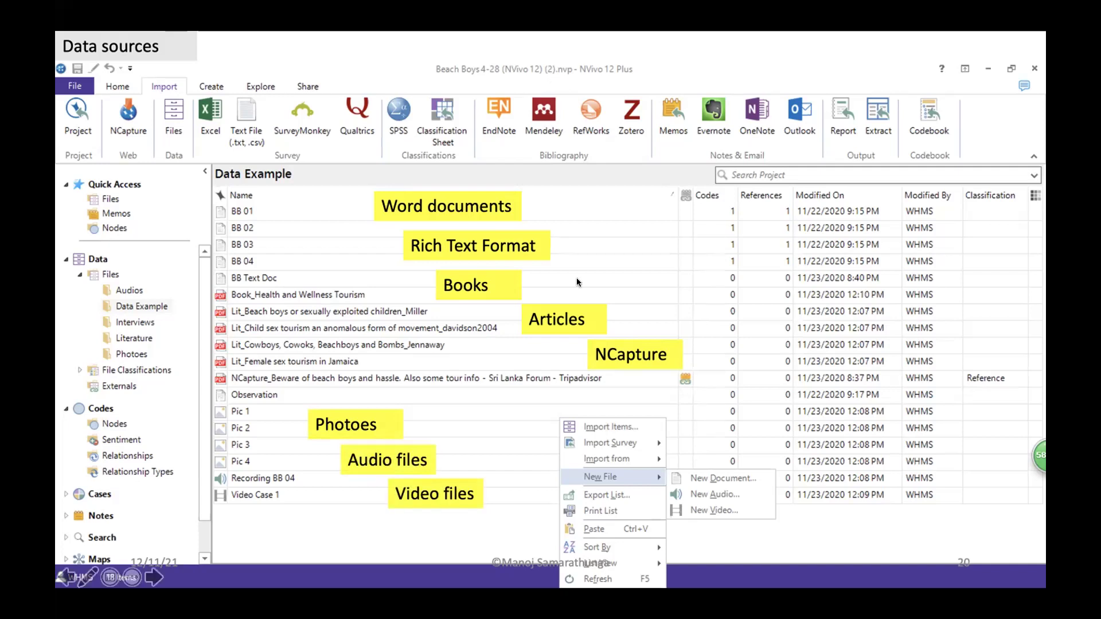
{"action": "key", "text": "Right"}
{"action": "key", "text": "Left"}
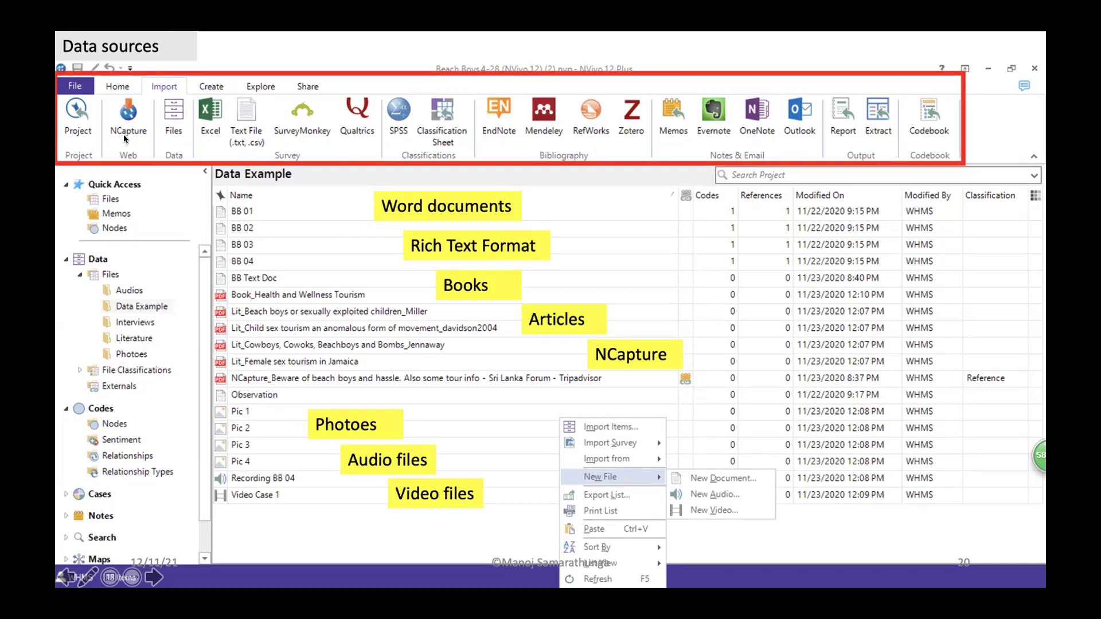
{"action": "left_click", "coordinate": [215, 211]}
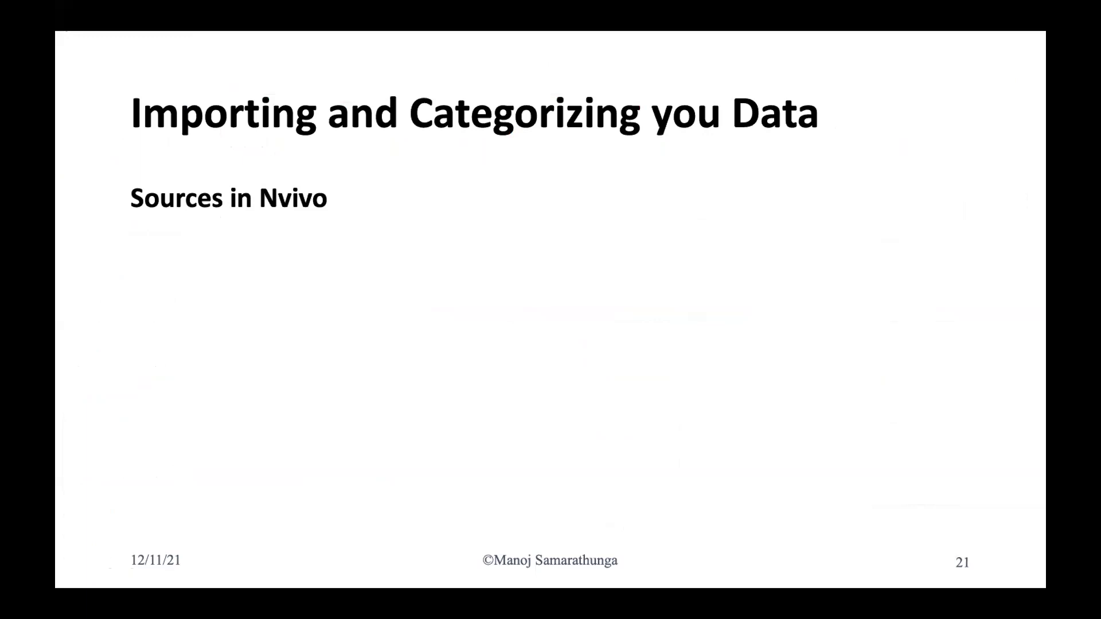
{"action": "key", "text": "Left"}
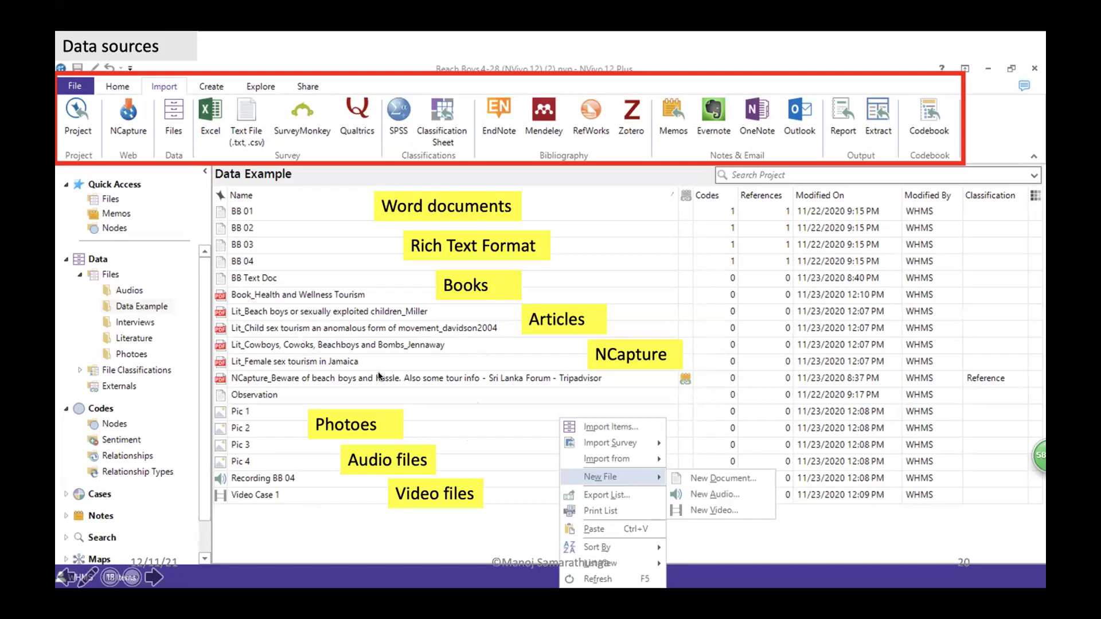
{"action": "key", "text": "Right"}
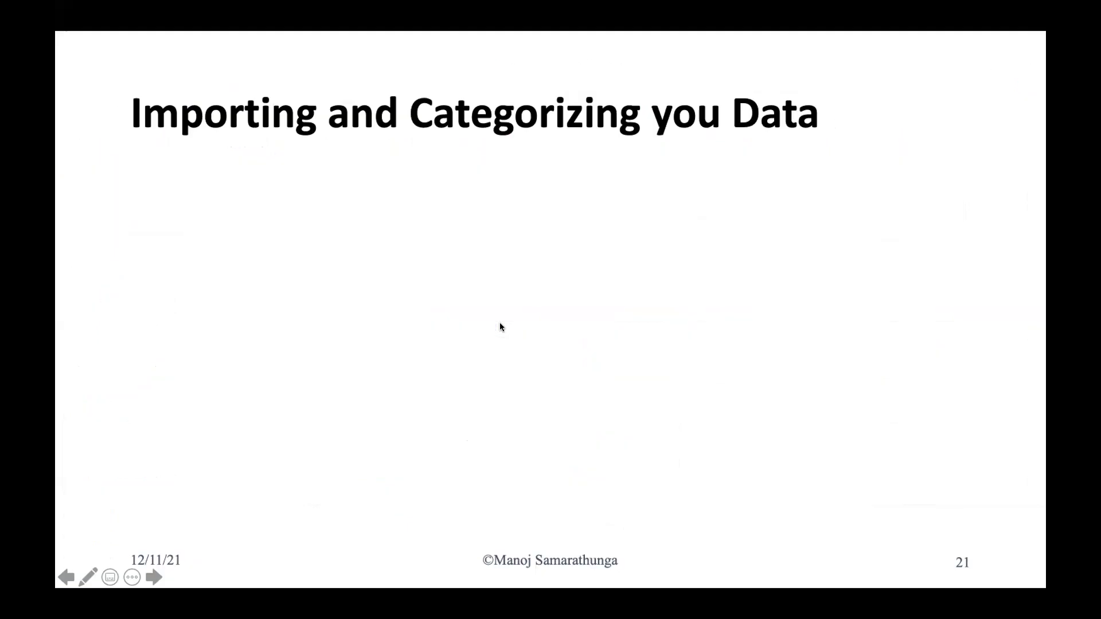
{"action": "key", "text": "Right"}
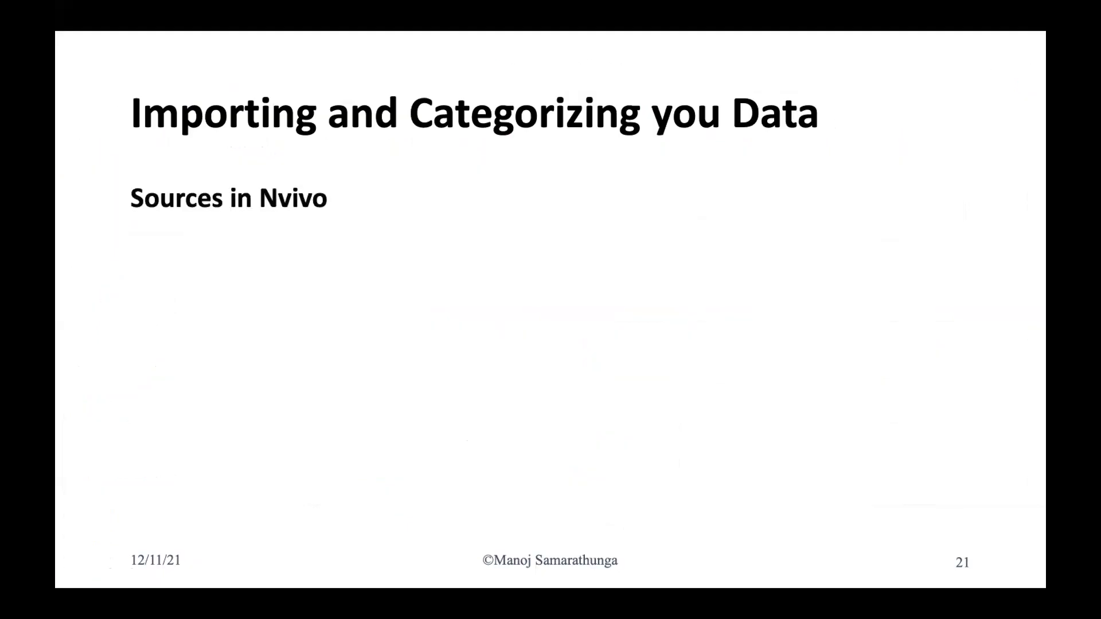
{"action": "key", "text": "Right"}
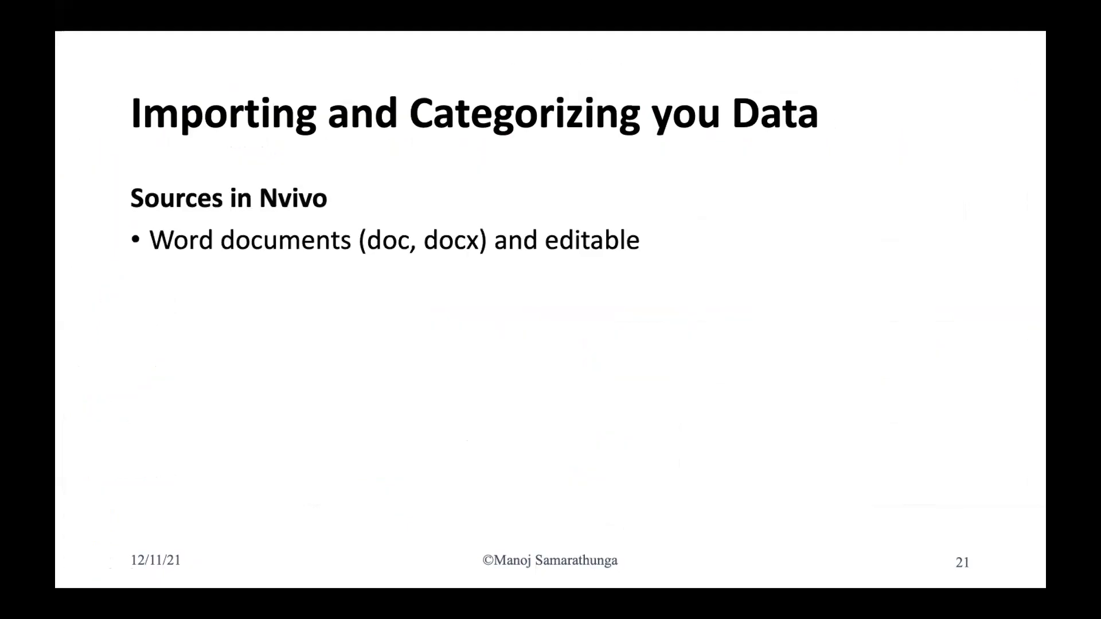
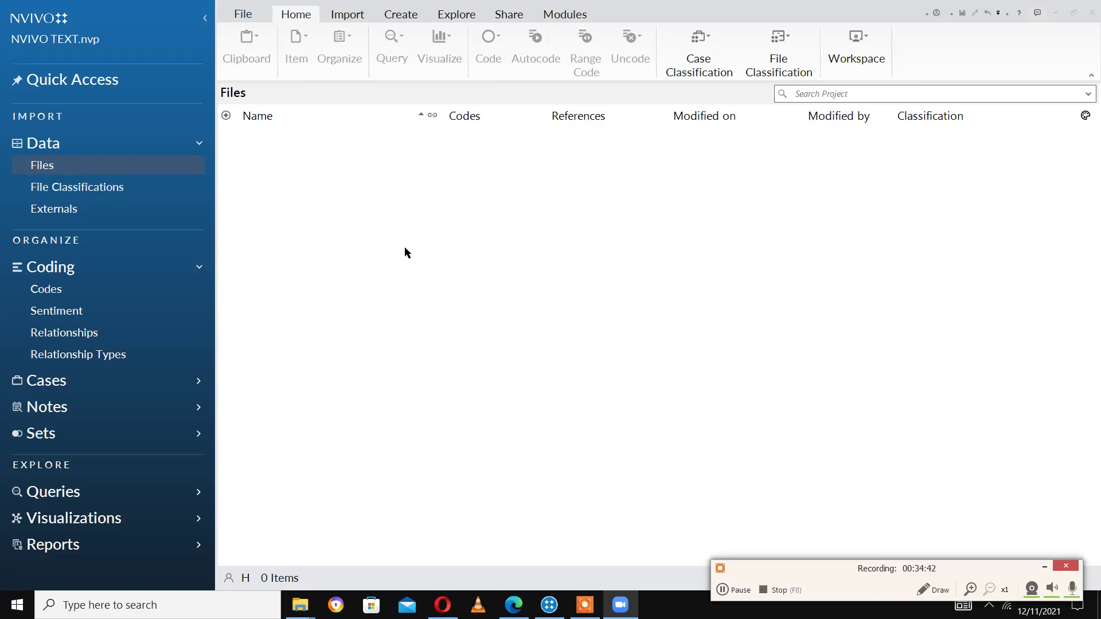
Start importing items into Files and browse to the Lecture materials_Beach boys_Content Analysis folder under Downloads, Nvivo, Japura 2021.
{"action": "right_click", "coordinate": [404, 251]}
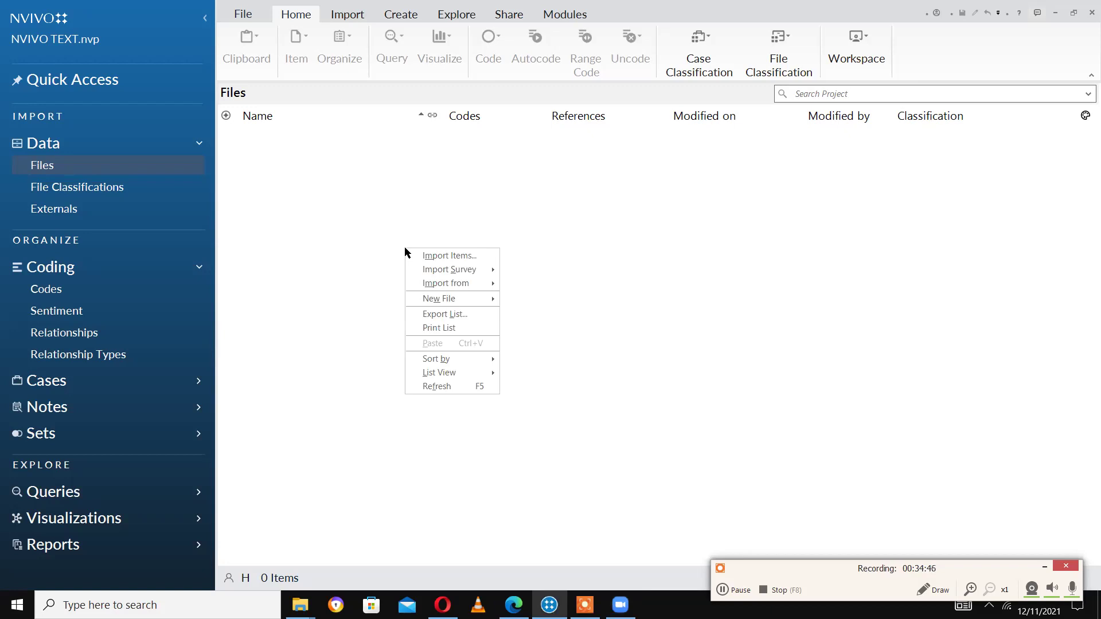
{"action": "mouse_move", "coordinate": [442, 281]}
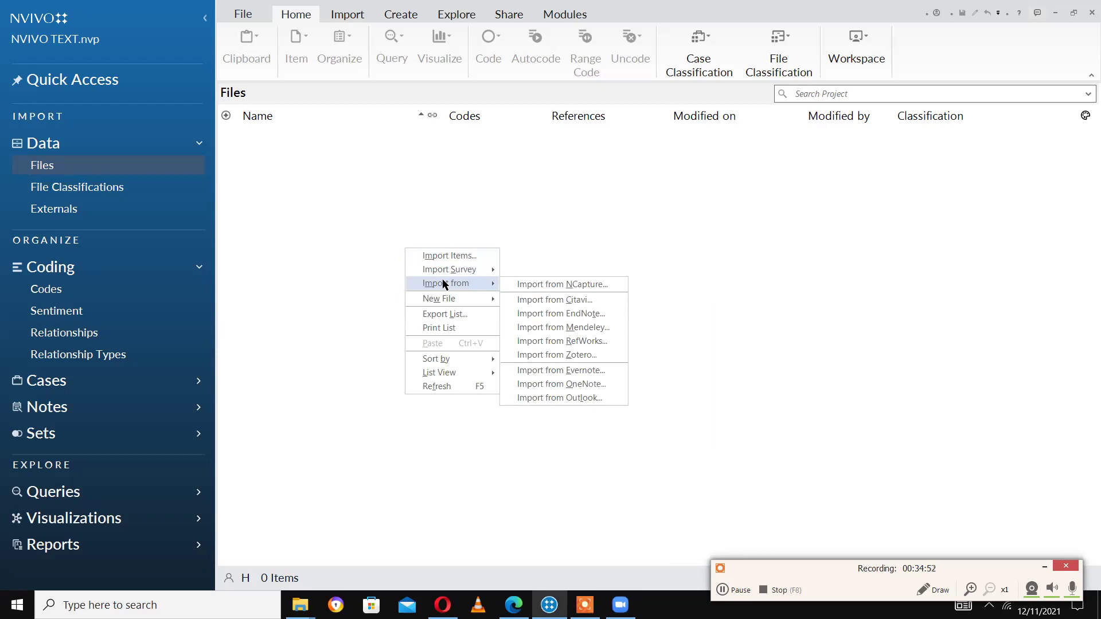
{"action": "left_click", "coordinate": [459, 254]}
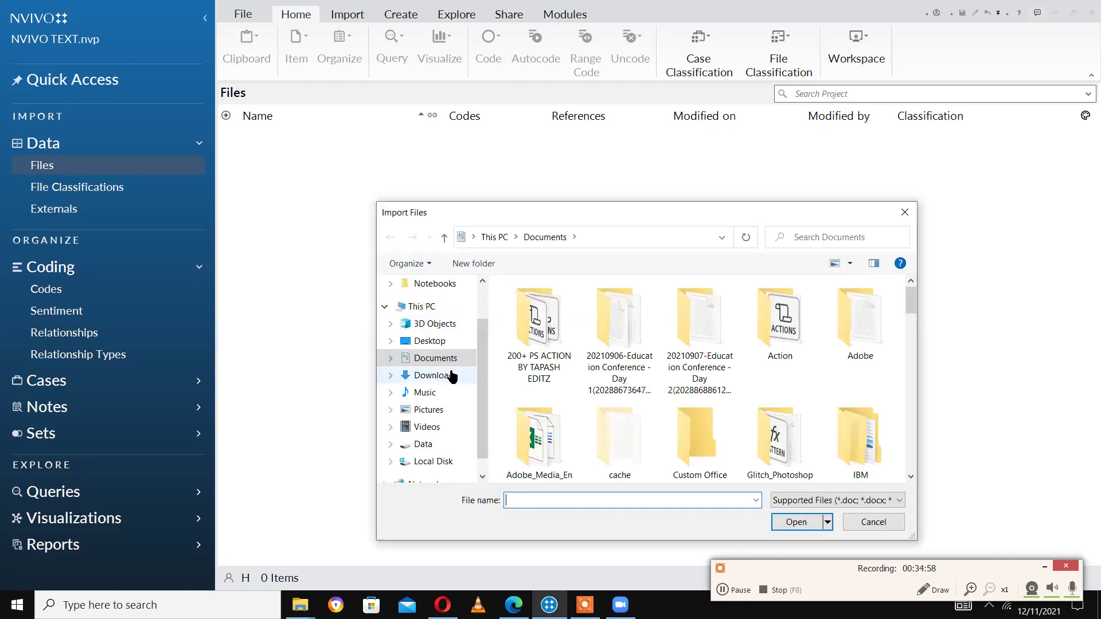
{"action": "left_click", "coordinate": [452, 376]}
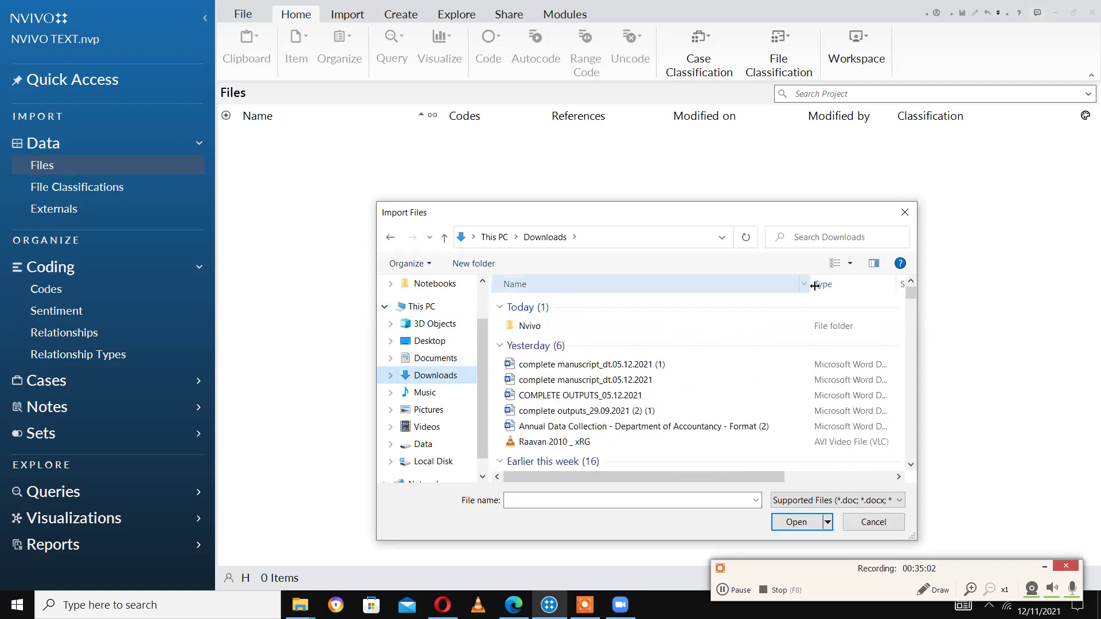
{"action": "double_click", "coordinate": [659, 325]}
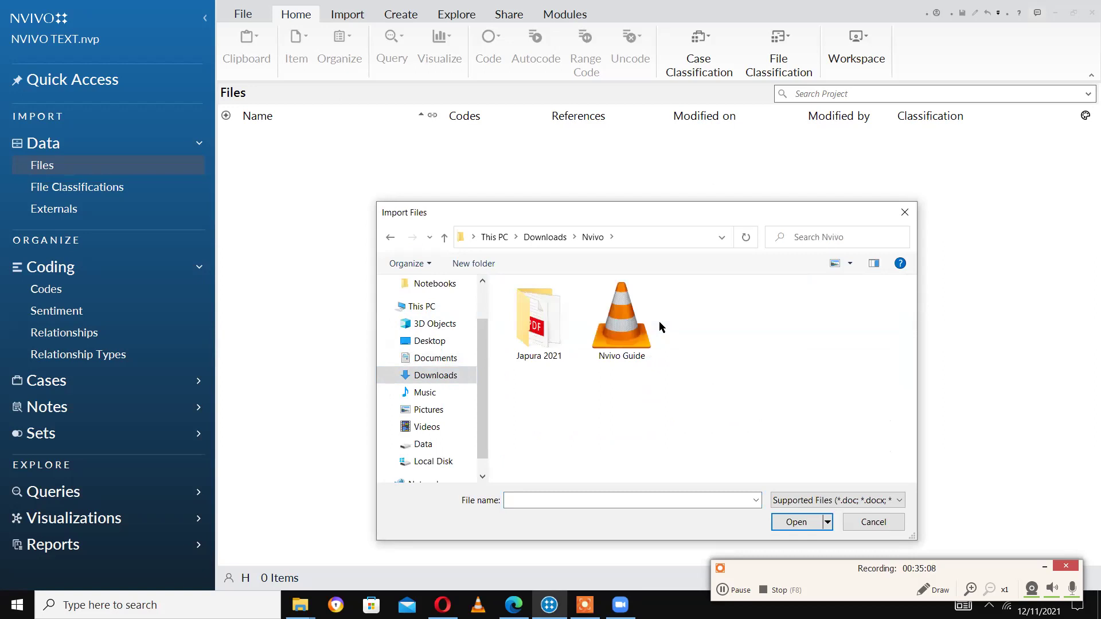
{"action": "double_click", "coordinate": [540, 323]}
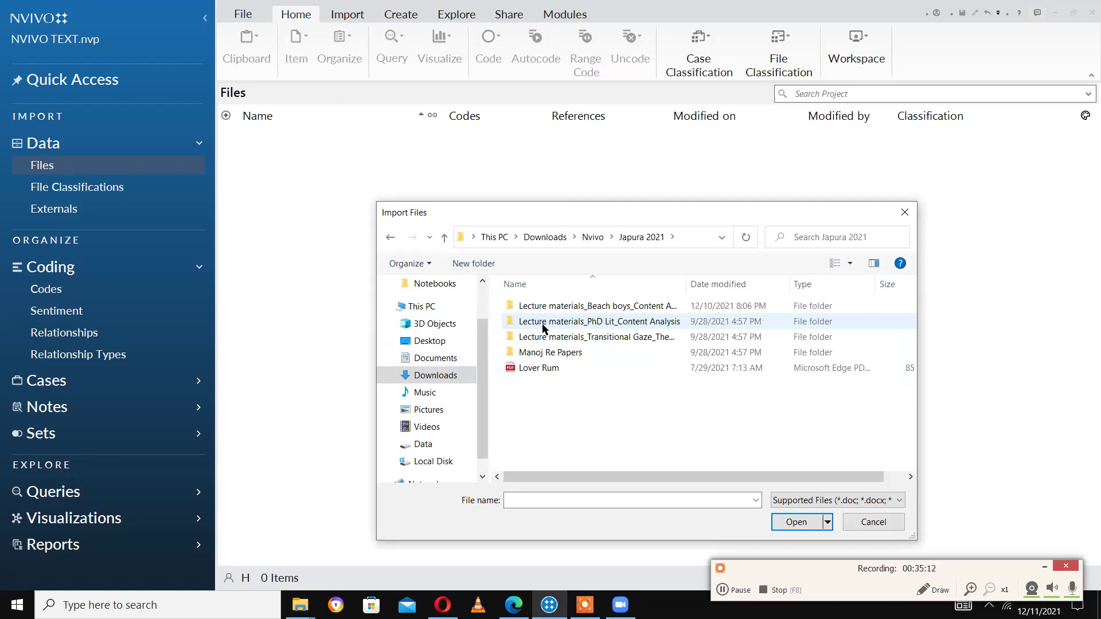
{"action": "double_click", "coordinate": [579, 338]}
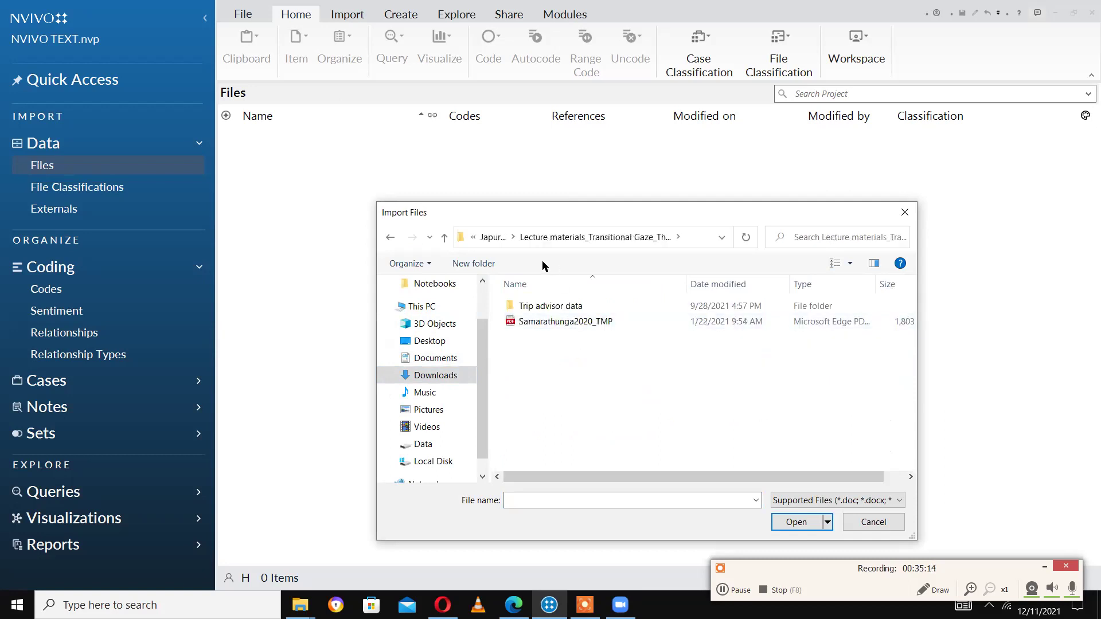
{"action": "left_click", "coordinate": [492, 237]}
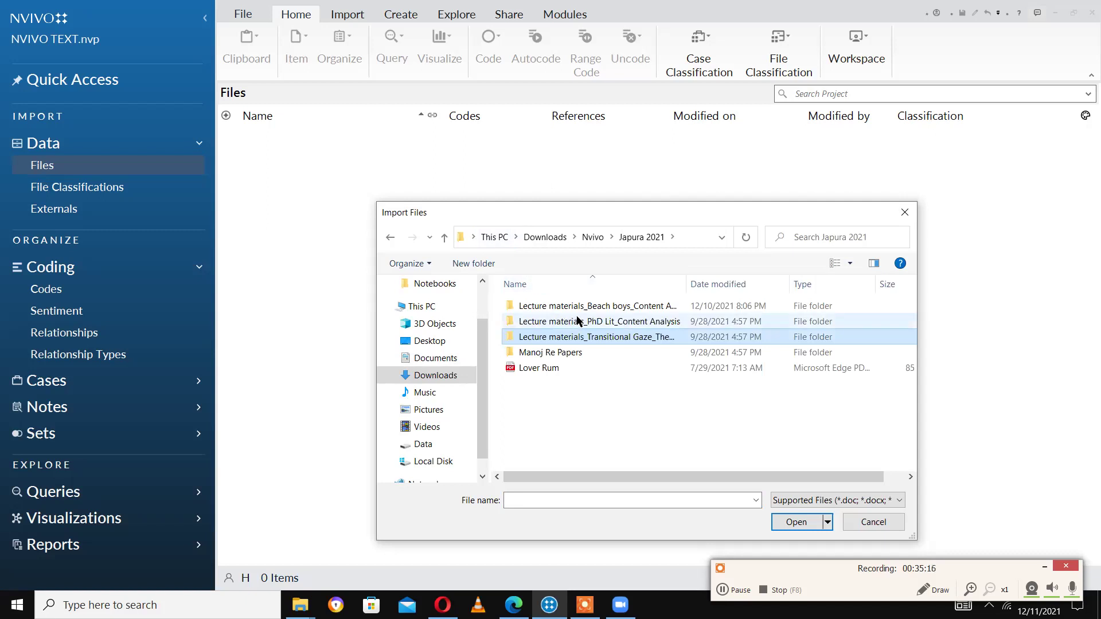
{"action": "double_click", "coordinate": [580, 306]}
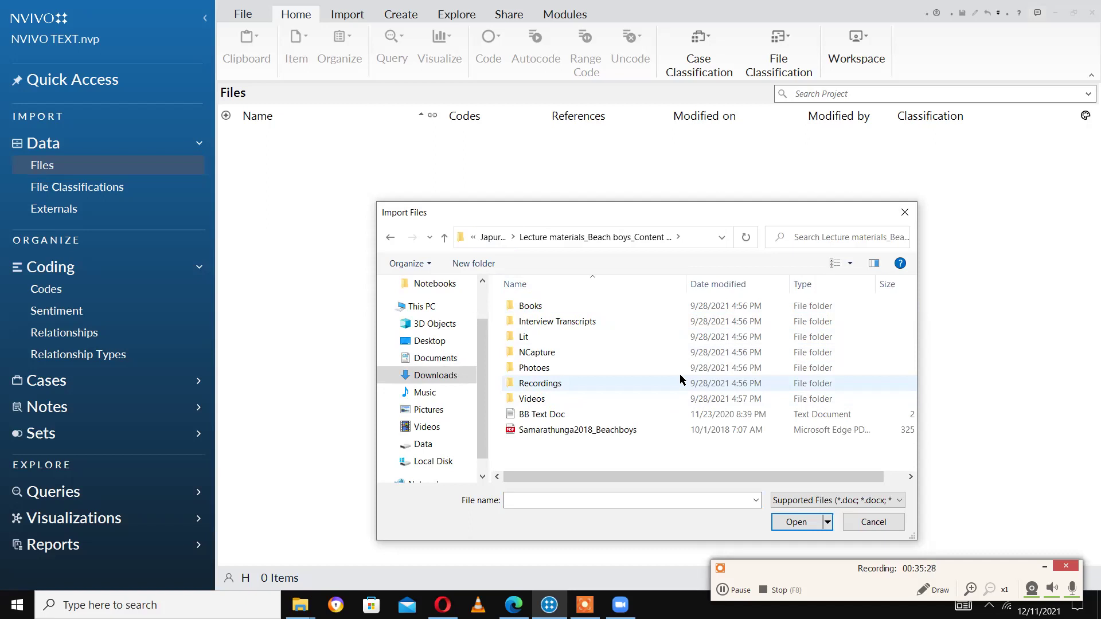
Import the PDF Book_Health and Wellness Tourism from the Books folder without creating a case, and accept its default properties.
{"action": "double_click", "coordinate": [700, 301]}
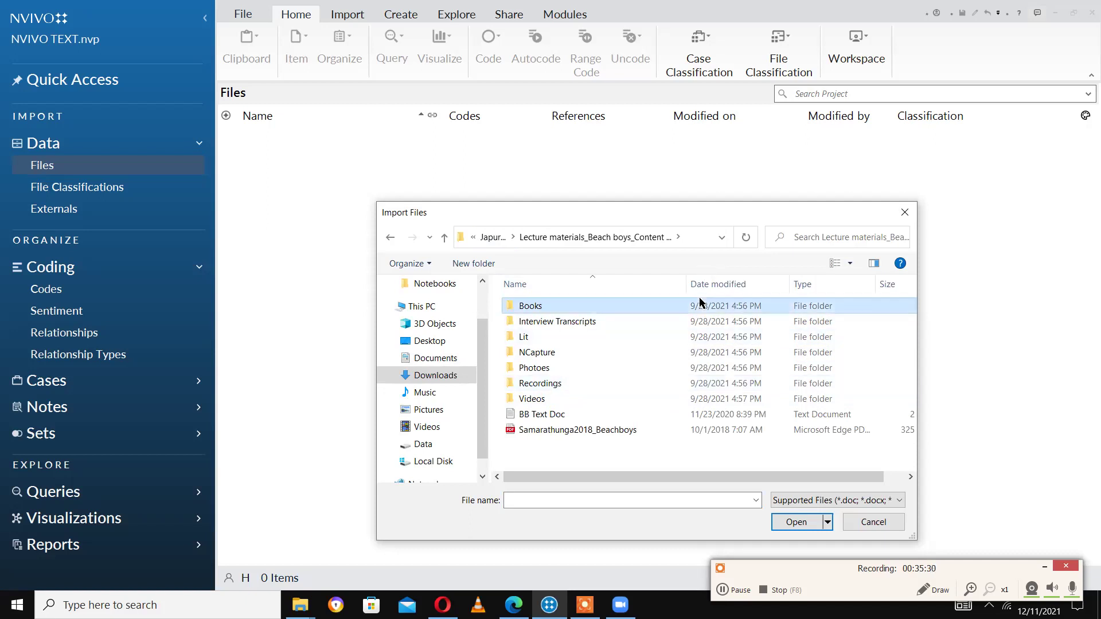
{"action": "left_click", "coordinate": [700, 299]}
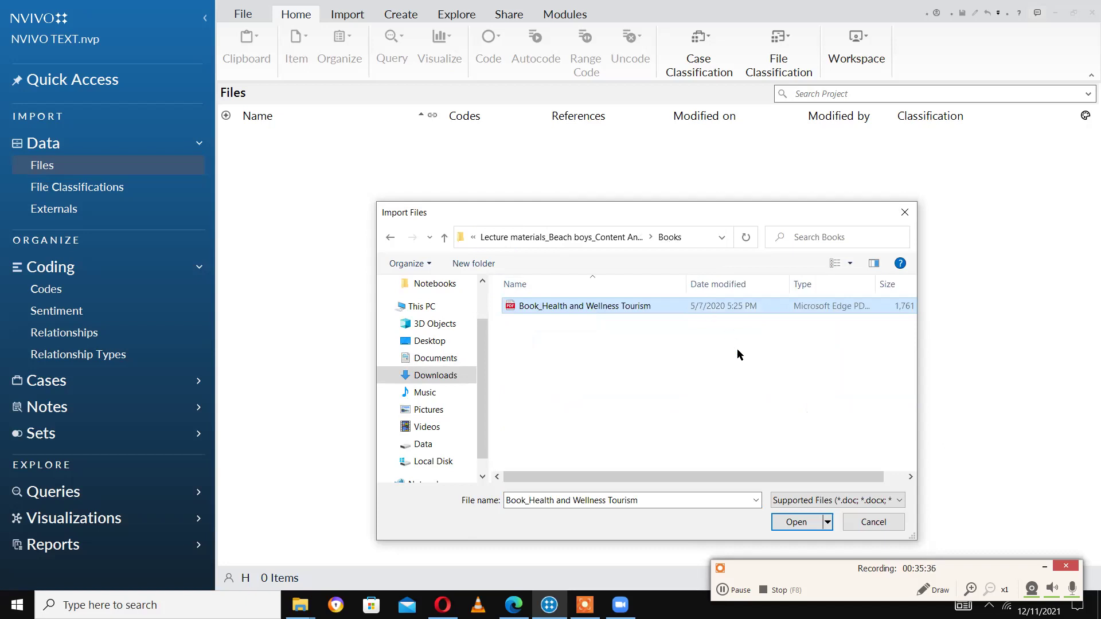
{"action": "left_click", "coordinate": [790, 527]}
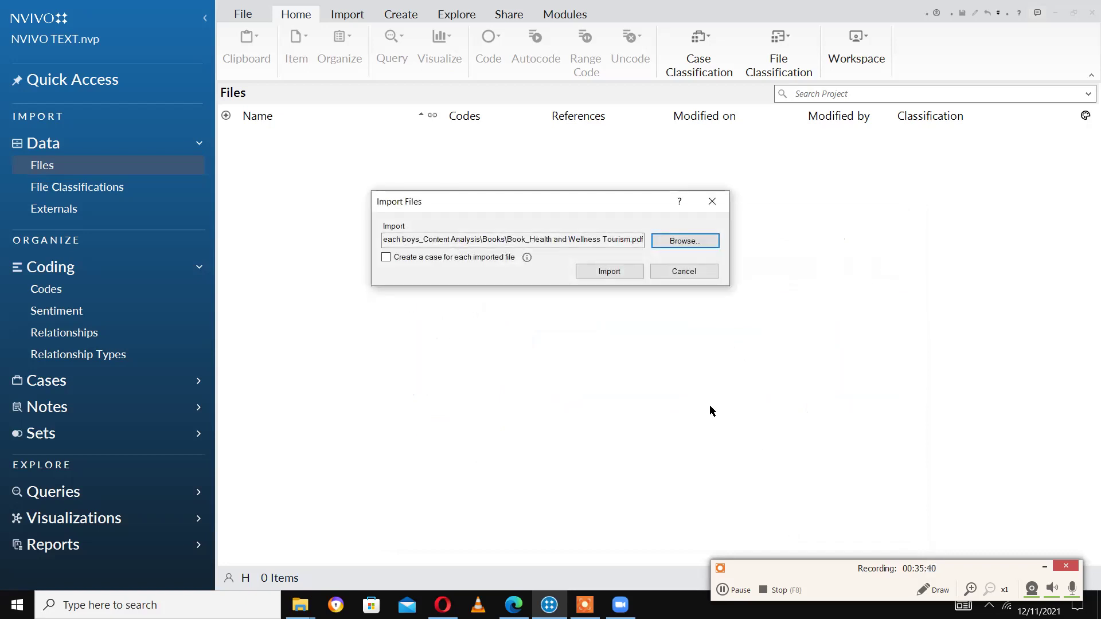
{"action": "left_click", "coordinate": [600, 271]}
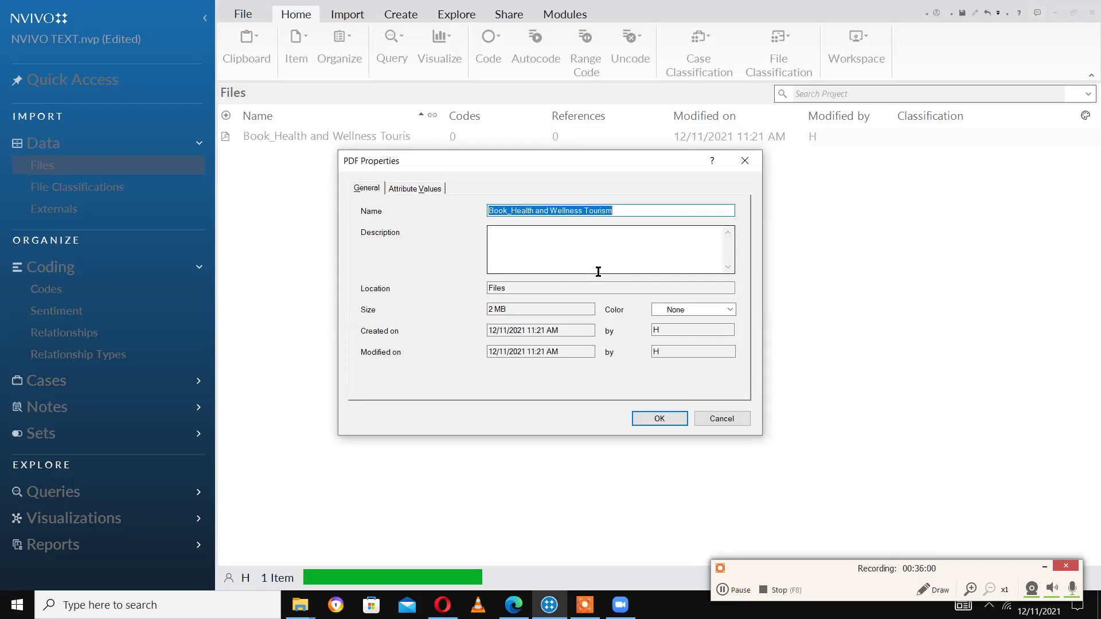
{"action": "left_click", "coordinate": [665, 418]}
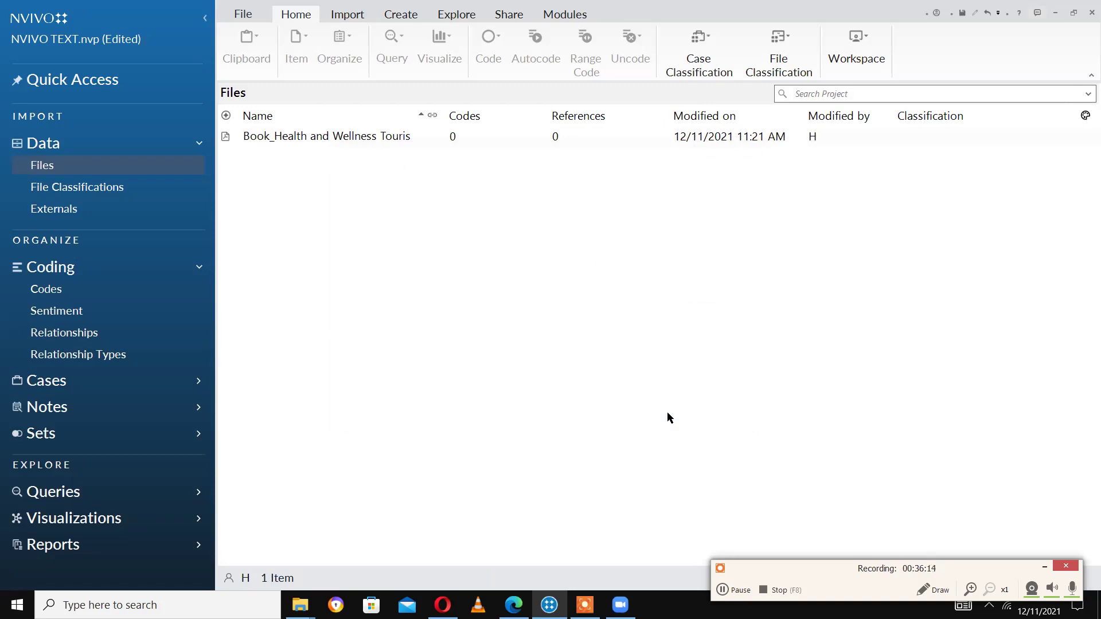
Open the imported Health and Wellness Tourism book, look through it from the cover to the last page, and close it.
{"action": "left_click", "coordinate": [380, 136]}
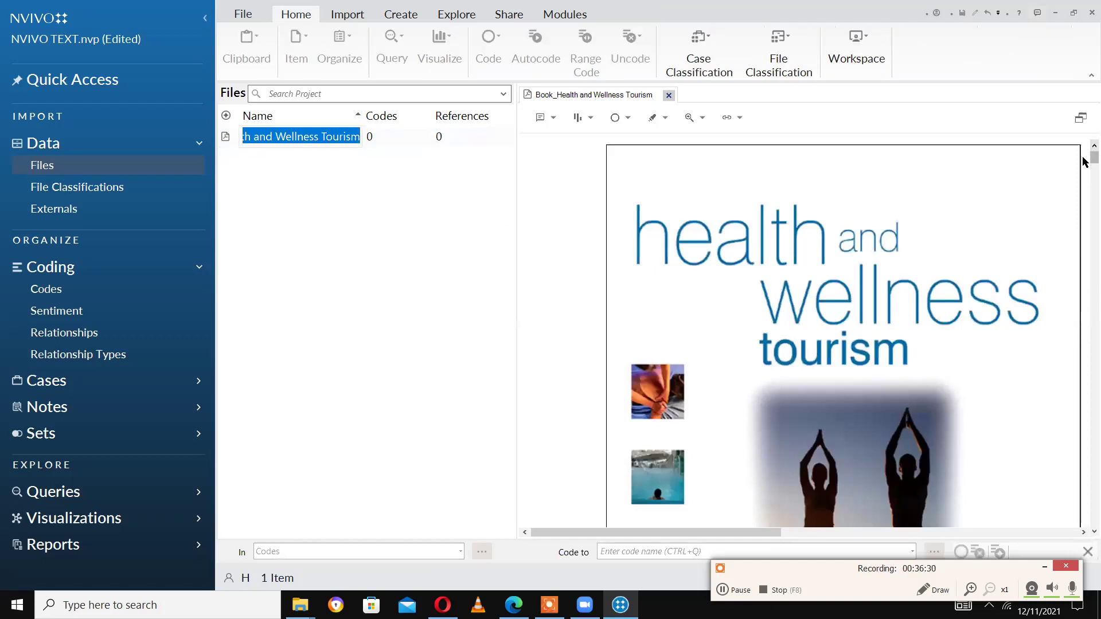
{"action": "scroll", "coordinate": [1083, 162], "scroll_direction": "down", "scroll_amount": 5}
{"action": "scroll", "coordinate": [1084, 163], "scroll_direction": "up", "scroll_amount": 5}
{"action": "left_click", "coordinate": [1039, 565]}
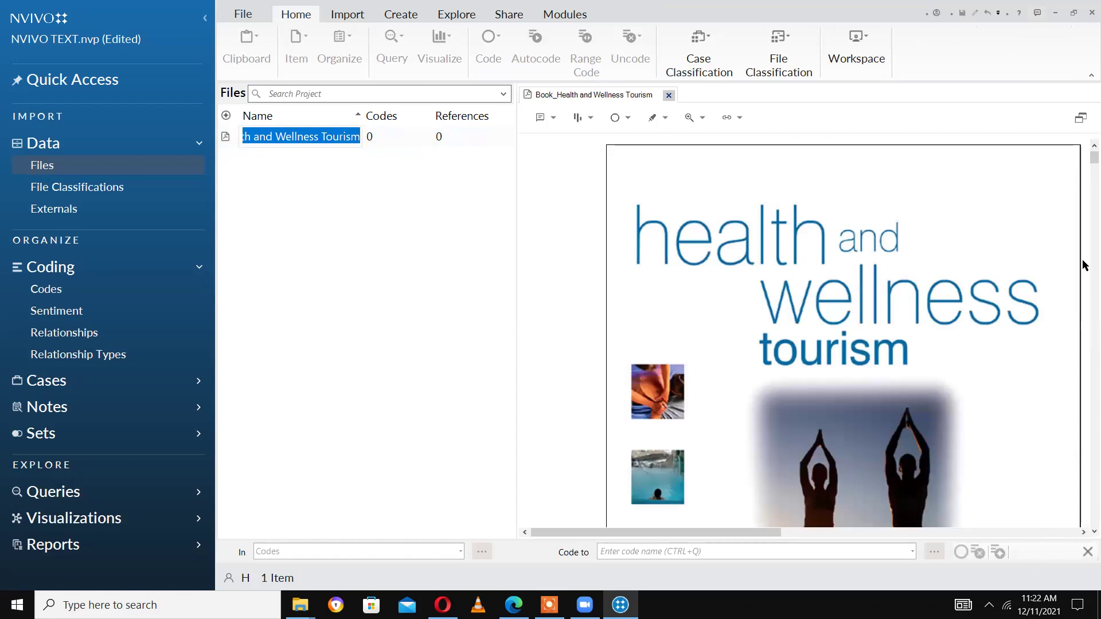
{"action": "left_click_drag", "start_coordinate": [1084, 164], "coordinate": [1083, 529]}
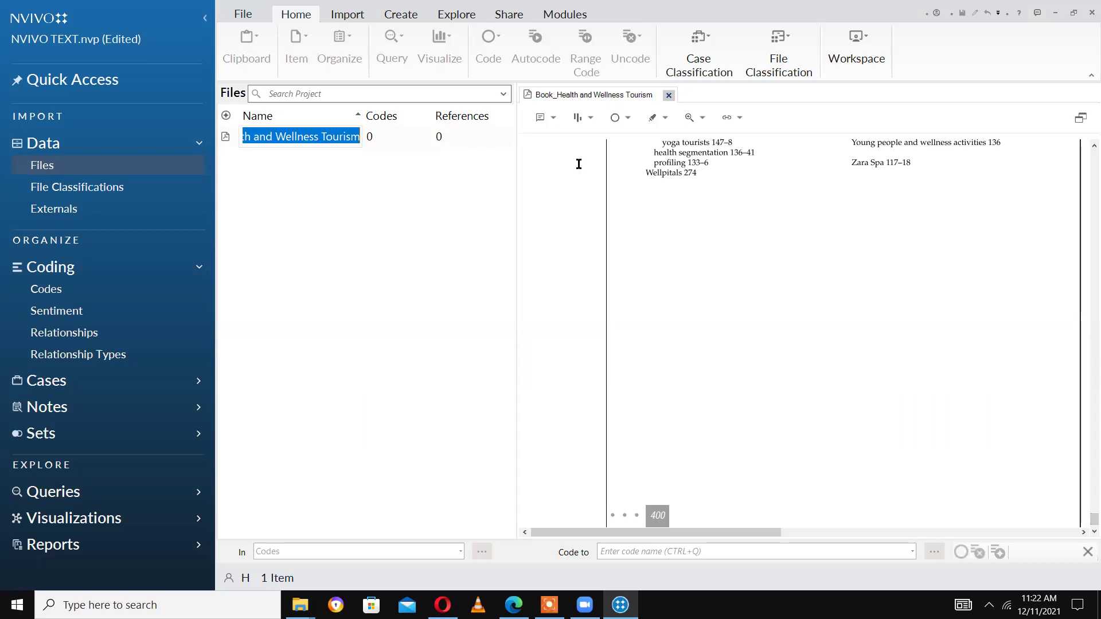
{"action": "left_click", "coordinate": [668, 95]}
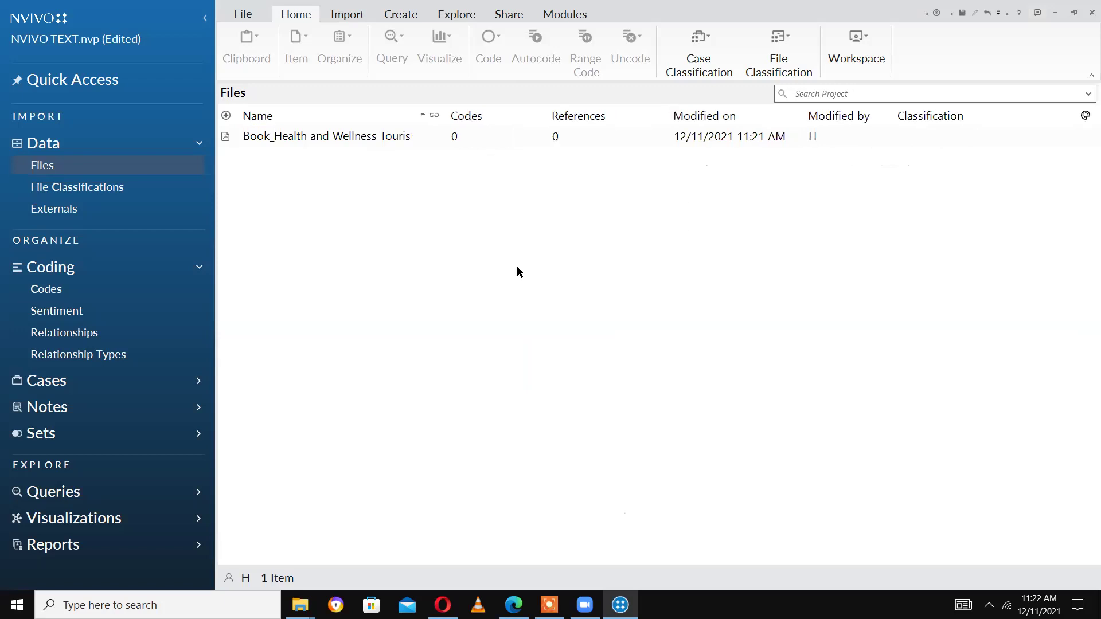
Start importing items into Files and open the Interview Transcripts folder in the Beach boys lecture materials.
{"action": "right_click", "coordinate": [518, 271]}
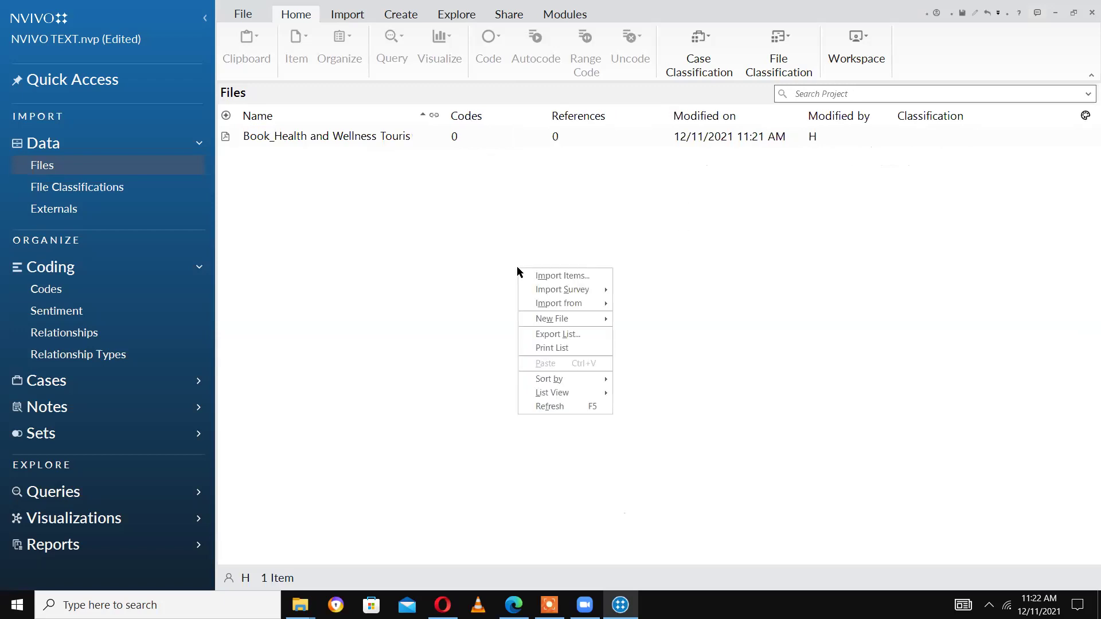
{"action": "left_click", "coordinate": [563, 276]}
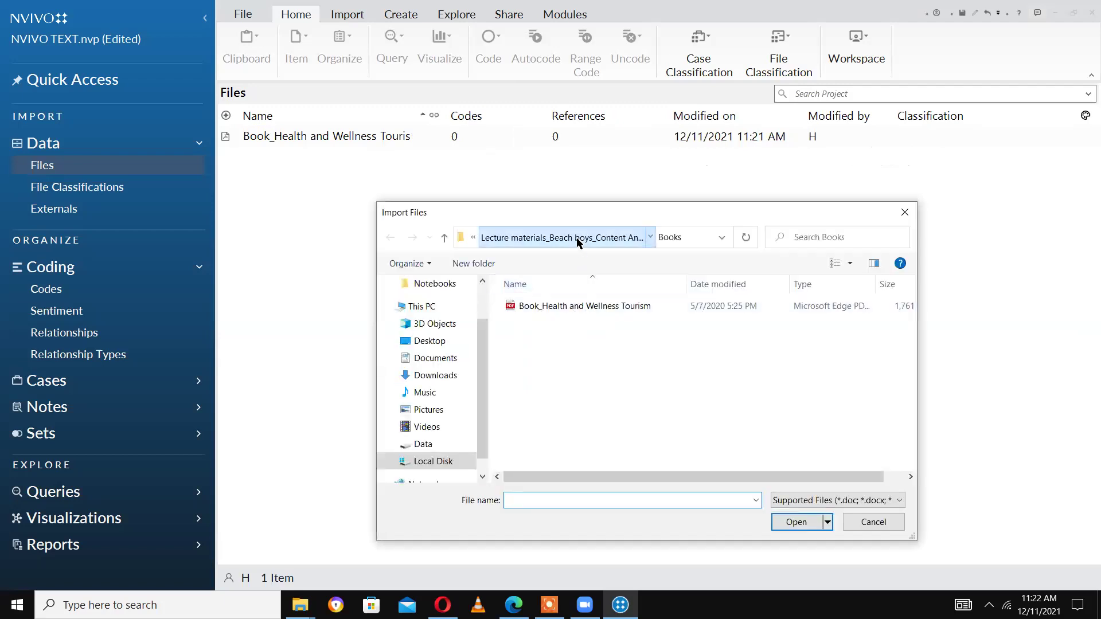
{"action": "left_click", "coordinate": [582, 238]}
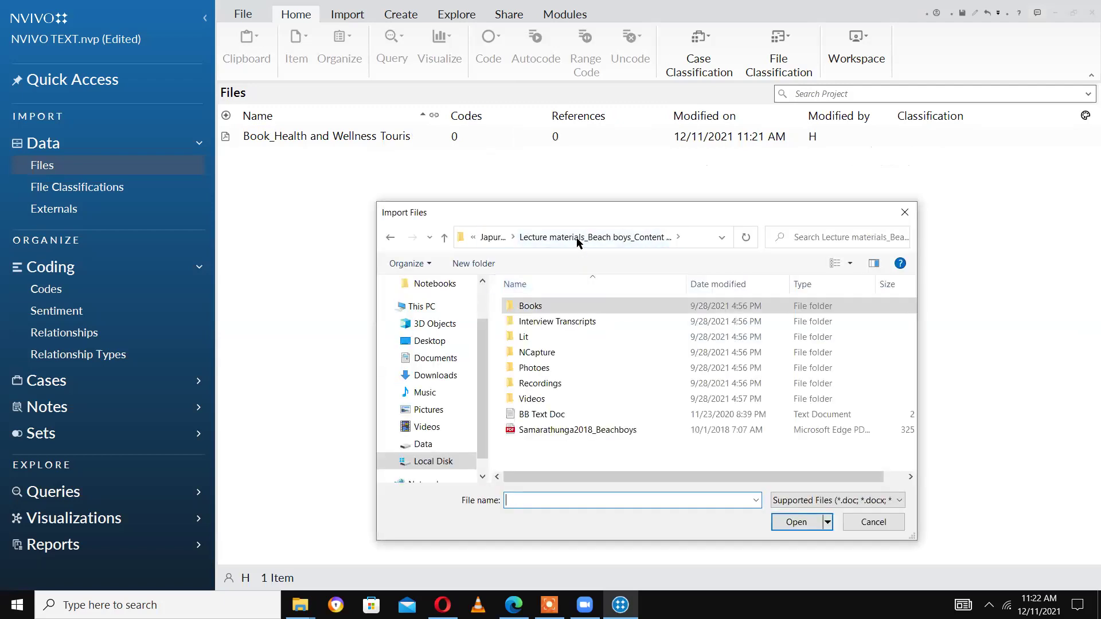
{"action": "double_click", "coordinate": [603, 324]}
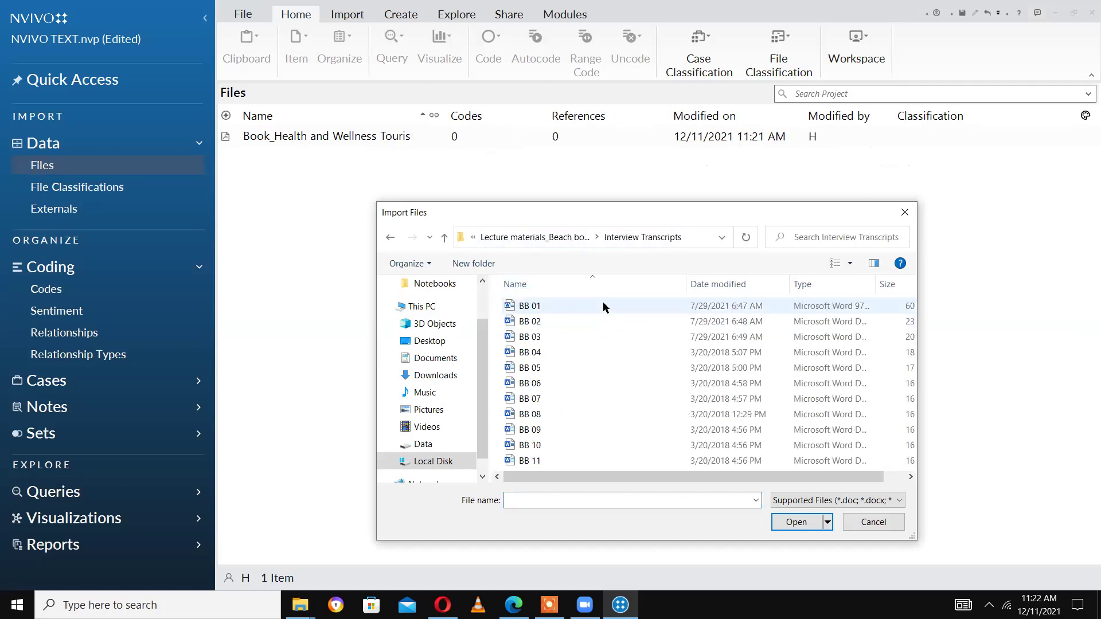
{"action": "left_click", "coordinate": [603, 301]}
{"action": "key", "text": "shift+Down"}
{"action": "key", "text": "shift+Down"}
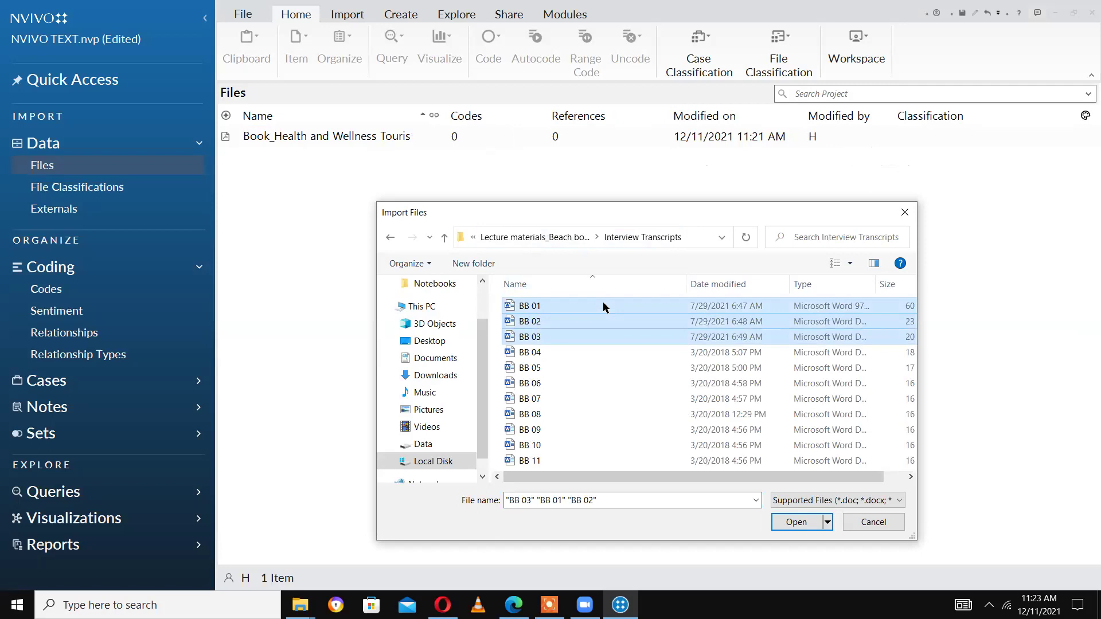
{"action": "left_click", "coordinate": [555, 238]}
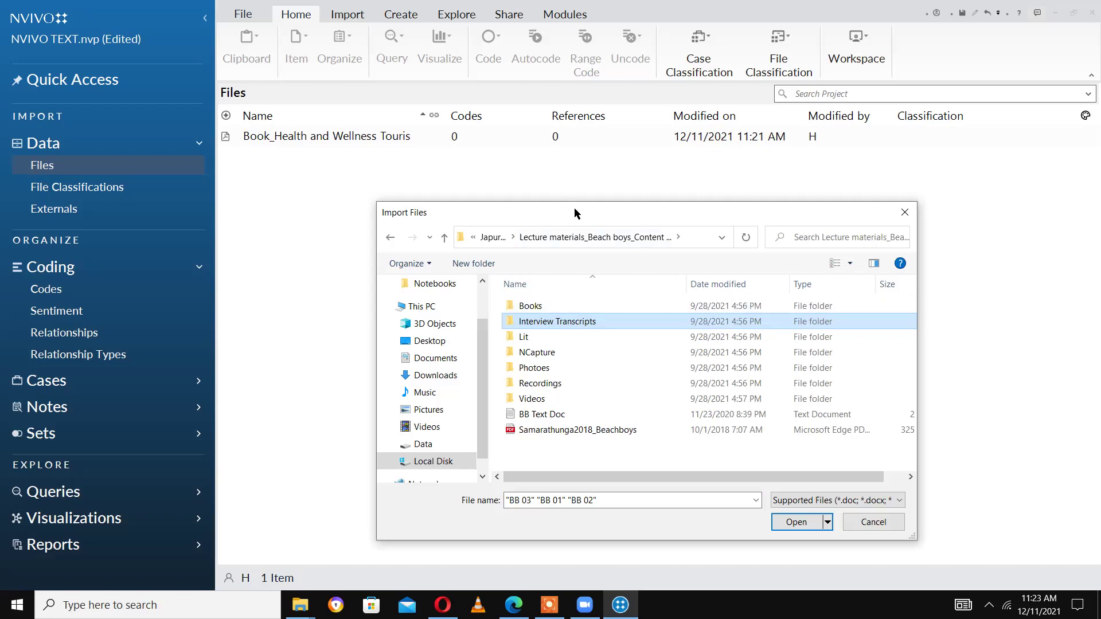
{"action": "left_click_drag", "start_coordinate": [575, 212], "coordinate": [541, 187]}
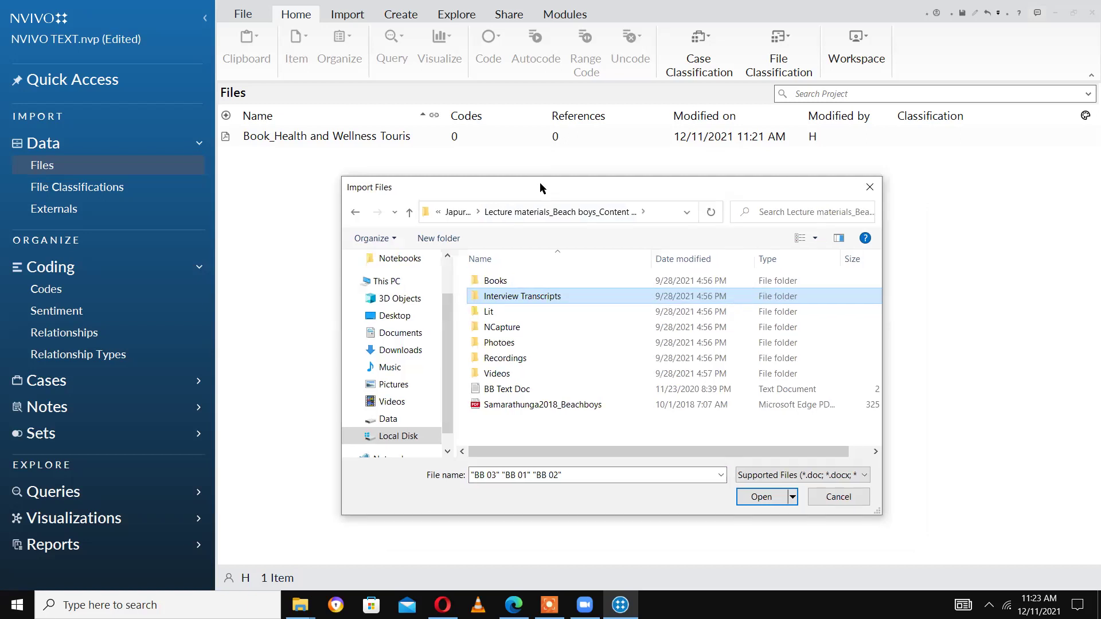
{"action": "double_click", "coordinate": [636, 296]}
Import the transcripts BB 01 to BB 11 together into Files without creating a case for each file.
{"action": "left_click", "coordinate": [622, 280]}
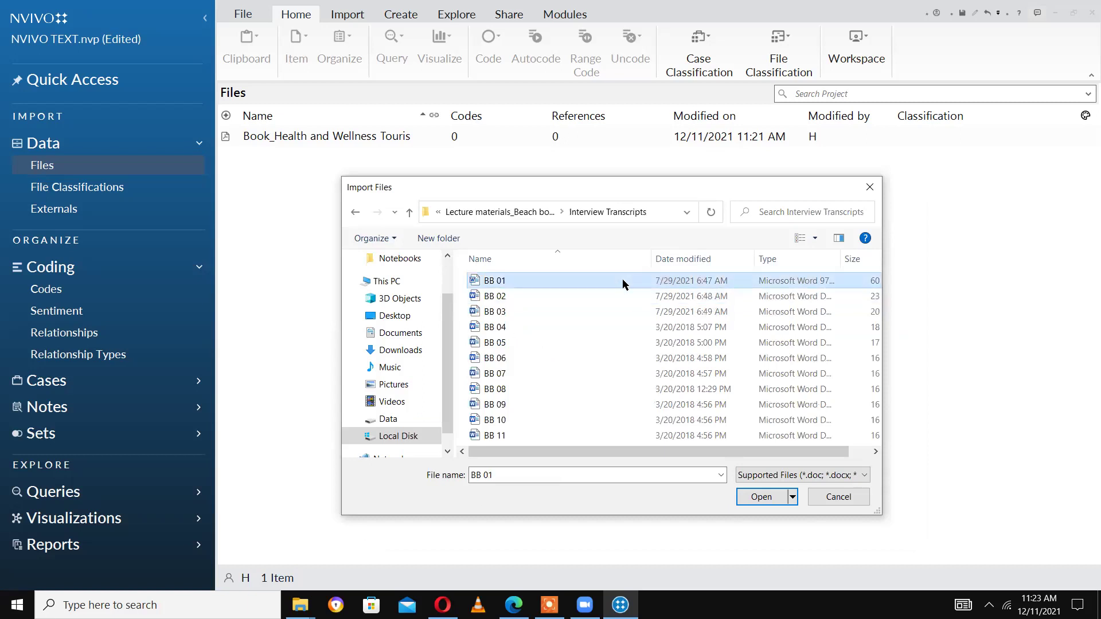
{"action": "key", "text": "shift+Down"}
{"action": "key", "text": "shift+Down"}
{"action": "key", "text": "shift+Down"}
{"action": "key", "text": "shift+Down"}
{"action": "key", "text": "shift+Down"}
{"action": "key", "text": "shift+Down"}
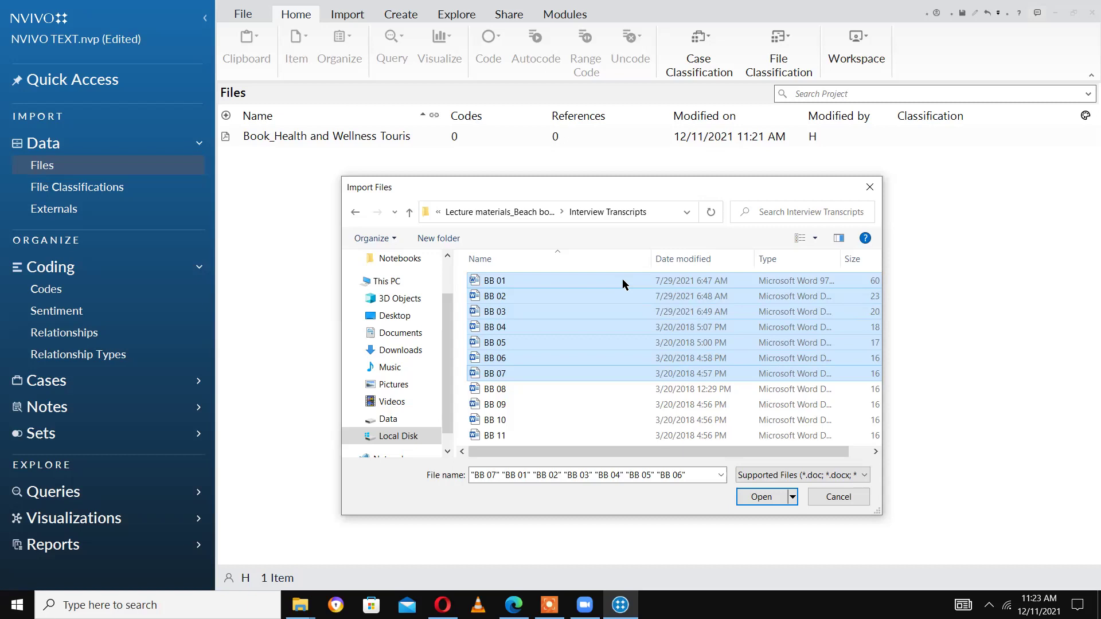
{"action": "key", "text": "shift+Down"}
{"action": "key", "text": "shift+Down"}
{"action": "key", "text": "shift+Down"}
{"action": "key", "text": "shift+Down"}
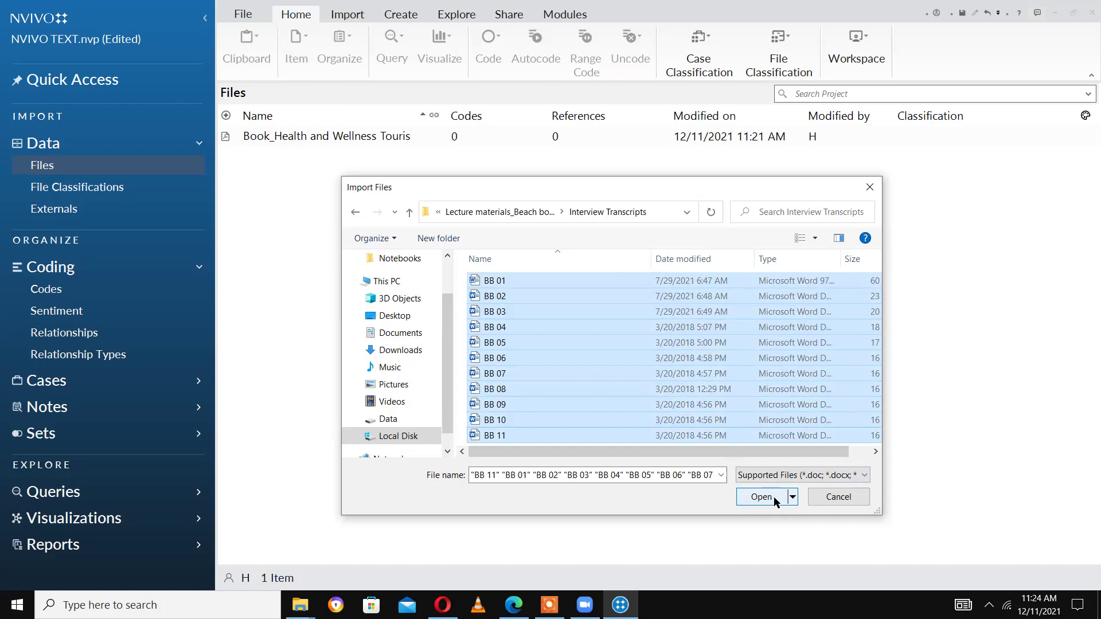
{"action": "left_click", "coordinate": [761, 496]}
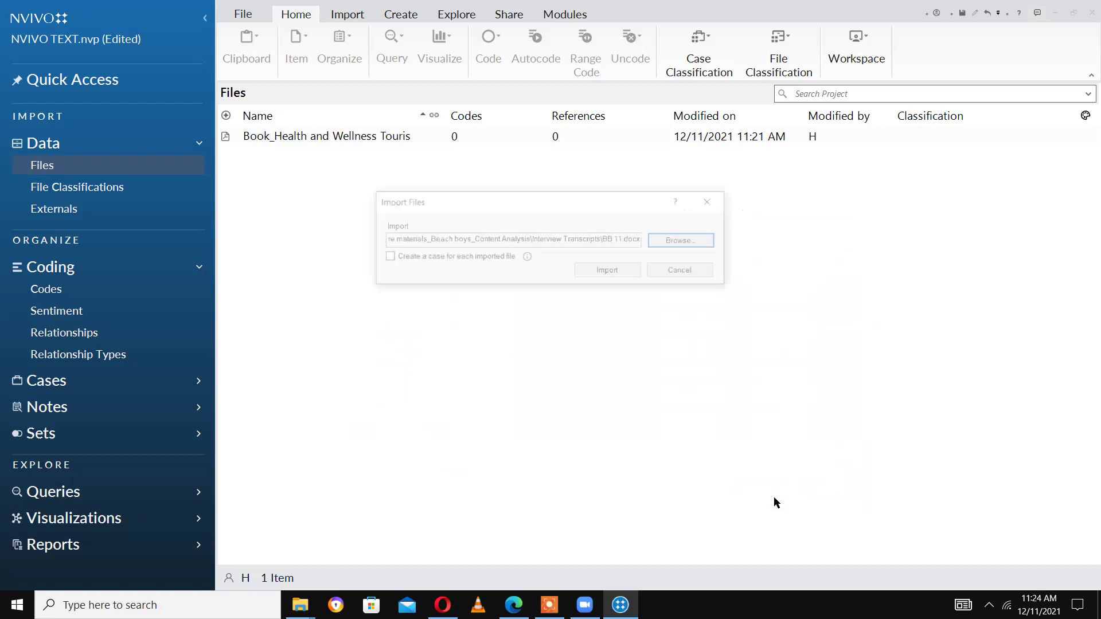
{"action": "left_click", "coordinate": [632, 272]}
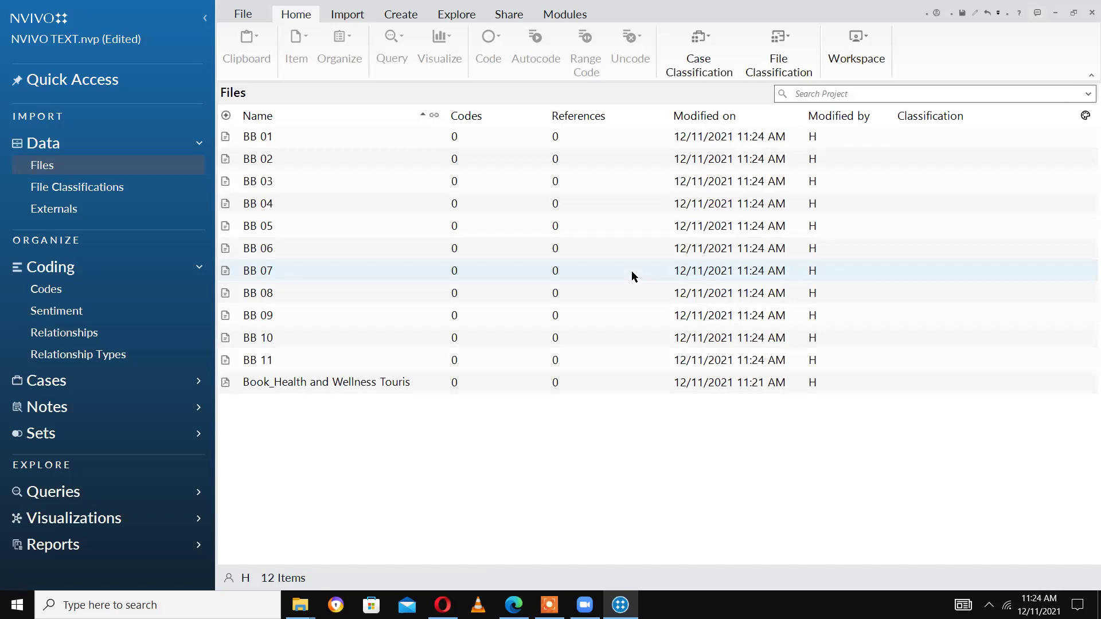
{"action": "right_click", "coordinate": [538, 450]}
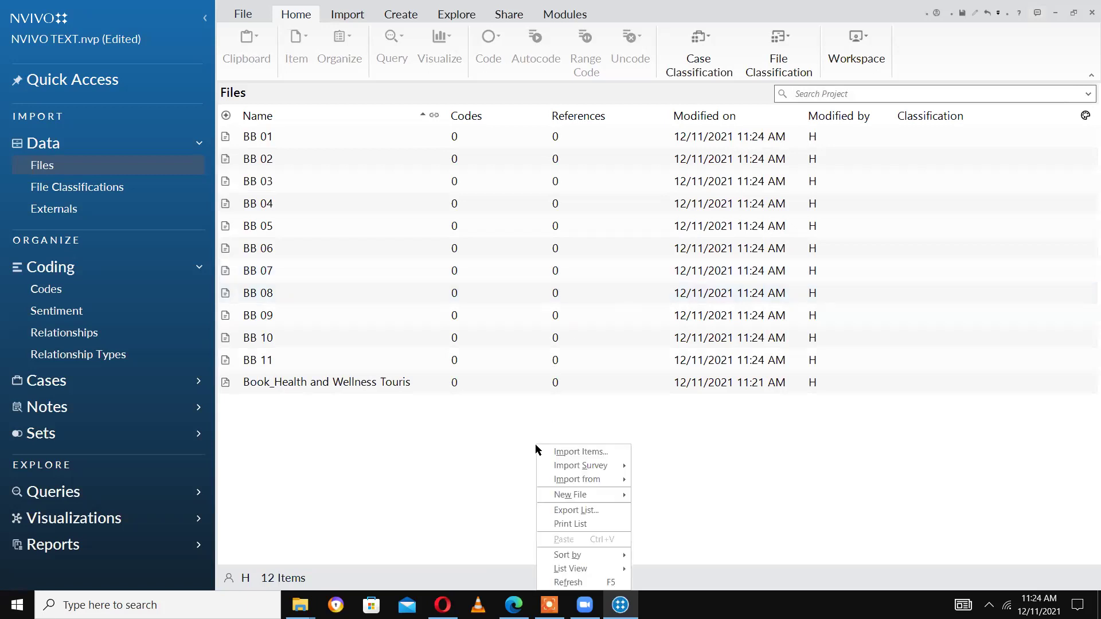
{"action": "left_click", "coordinate": [592, 452]}
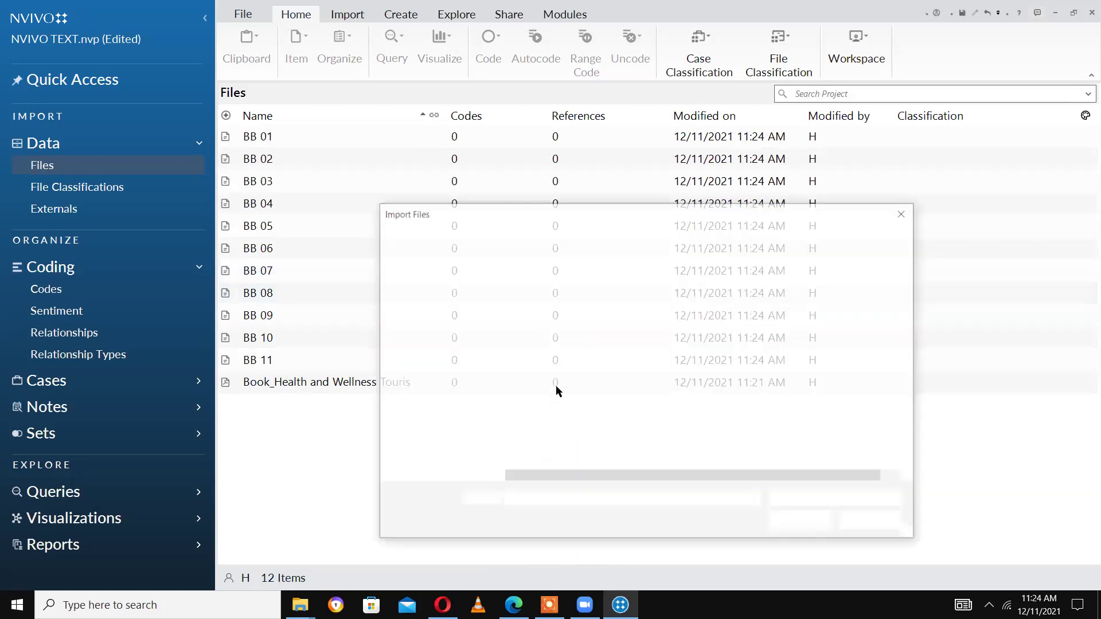
{"action": "left_click", "coordinate": [534, 242]}
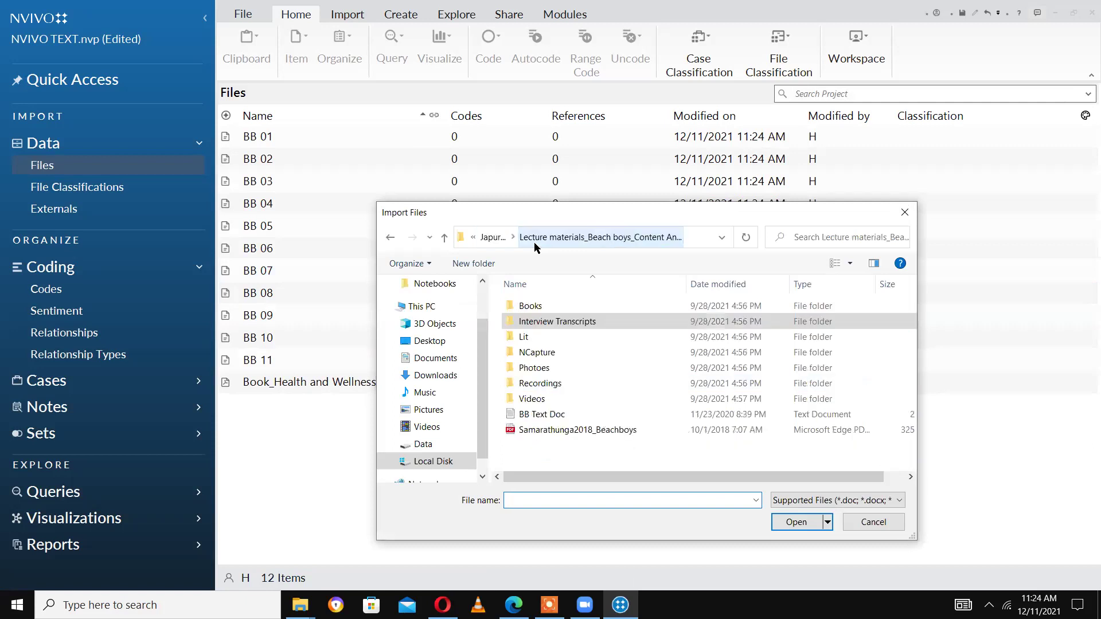
{"action": "double_click", "coordinate": [572, 336]}
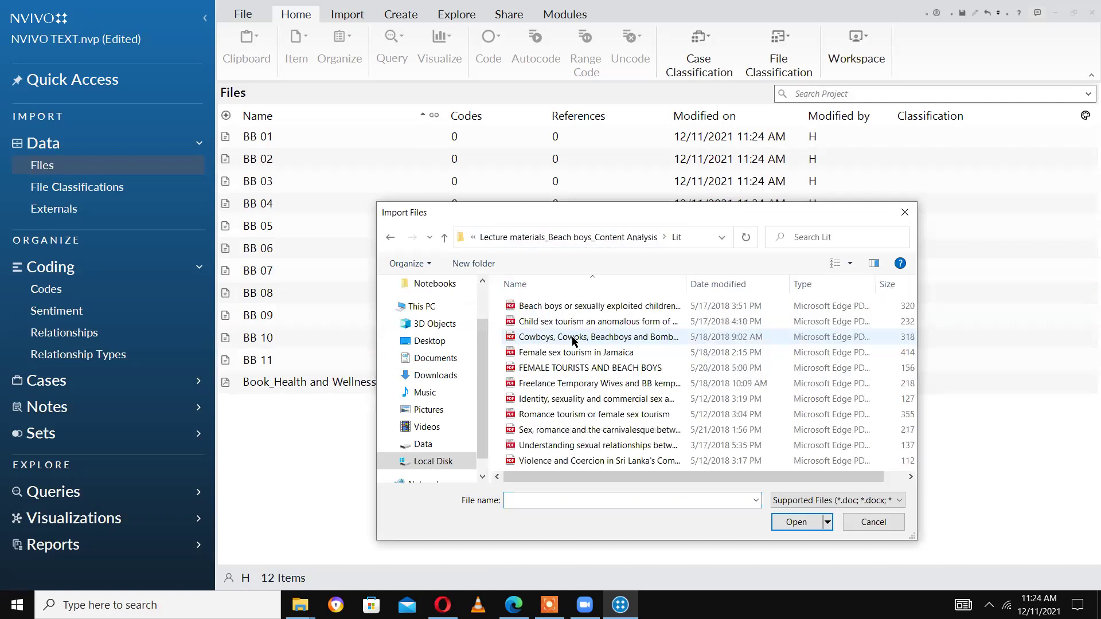
{"action": "left_click", "coordinate": [904, 213]}
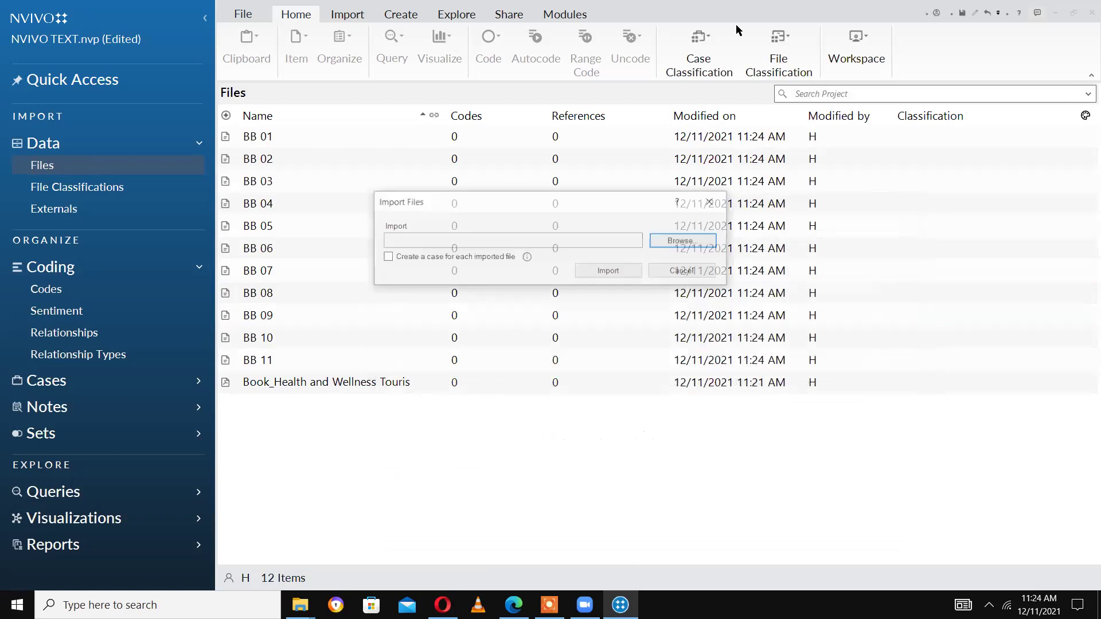
{"action": "left_click", "coordinate": [713, 201]}
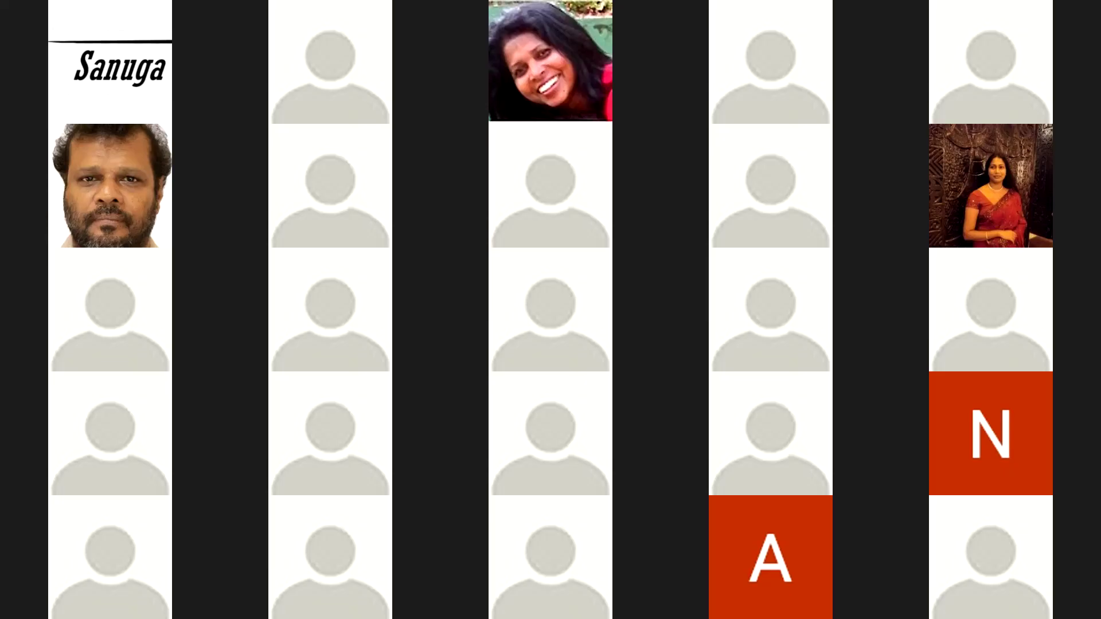
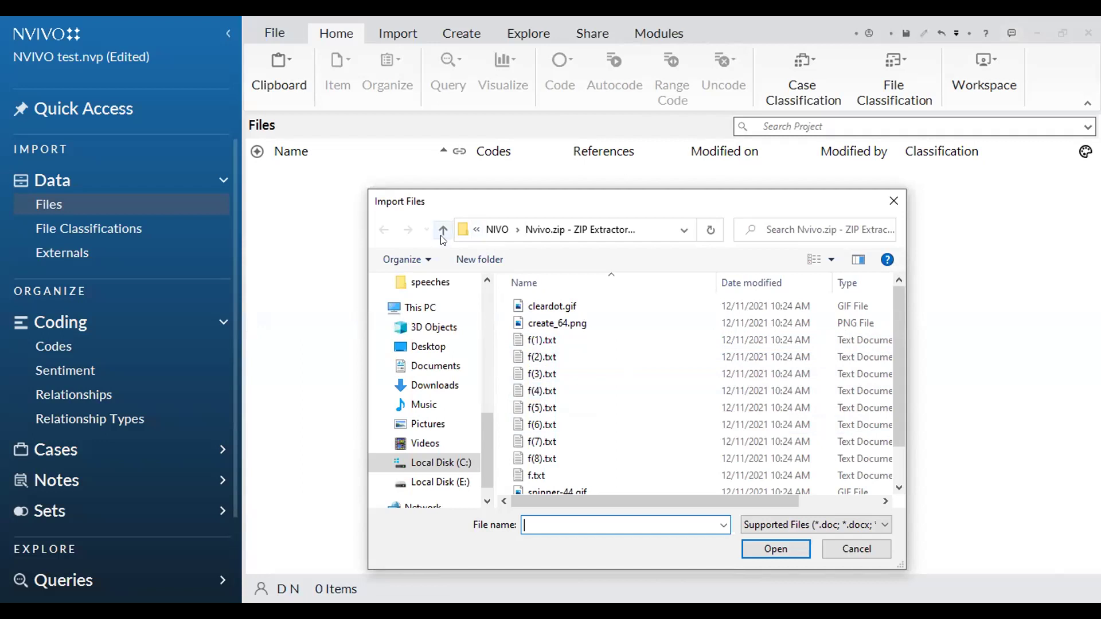
Browse to the Lecture materials_Beach boys_Content Analysis folder under NIVO, Nvivo, Japura 2021 for the file import.
{"action": "left_click", "coordinate": [442, 234]}
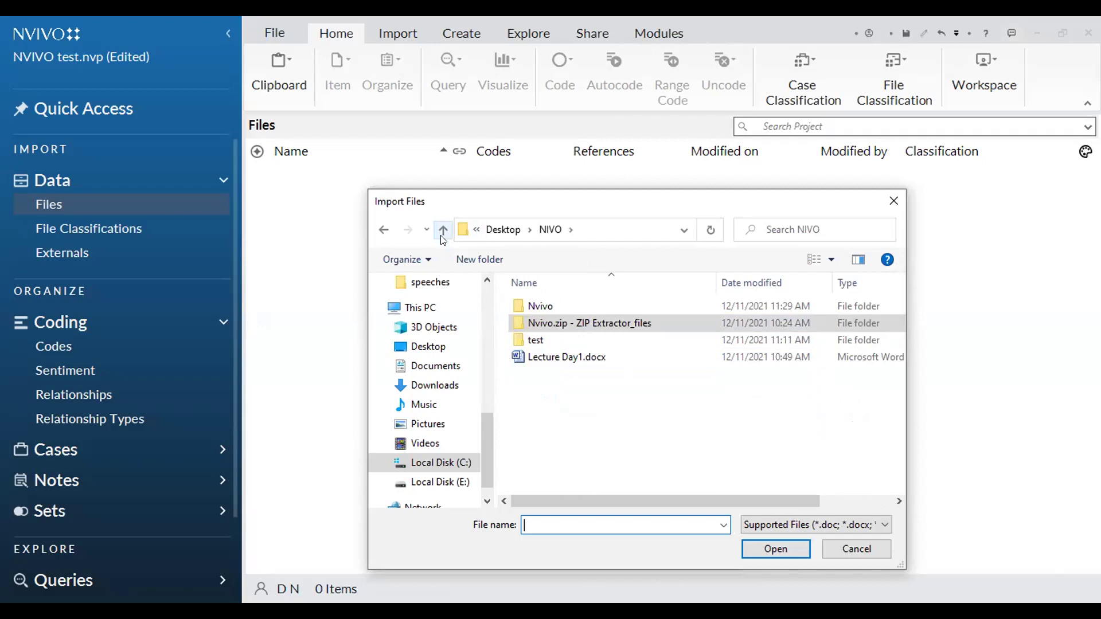
{"action": "left_click", "coordinate": [546, 307]}
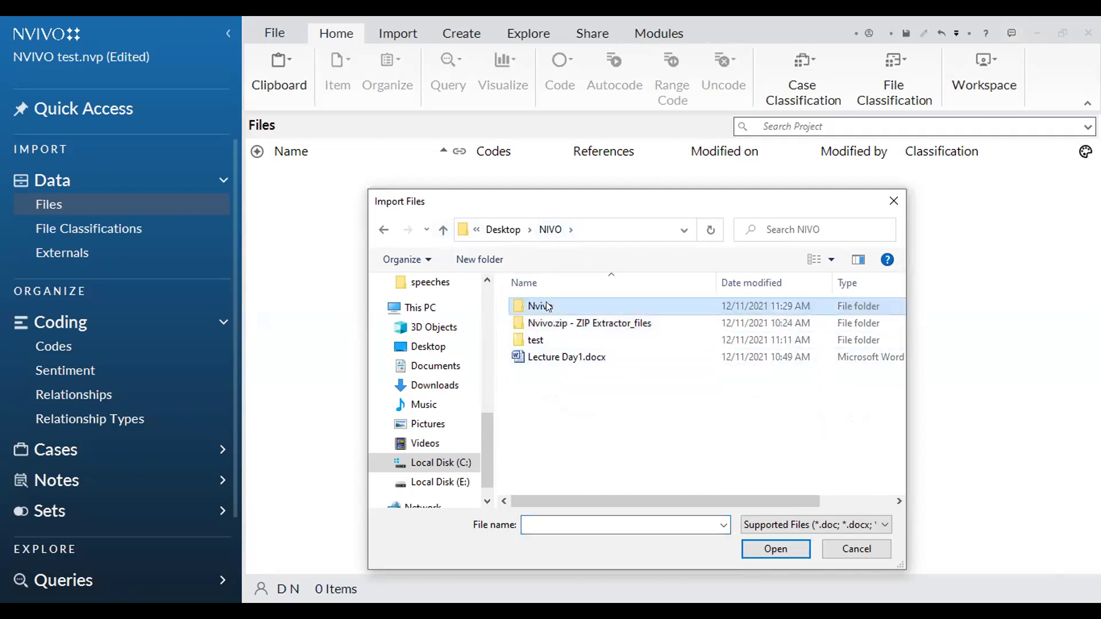
{"action": "left_click", "coordinate": [744, 544]}
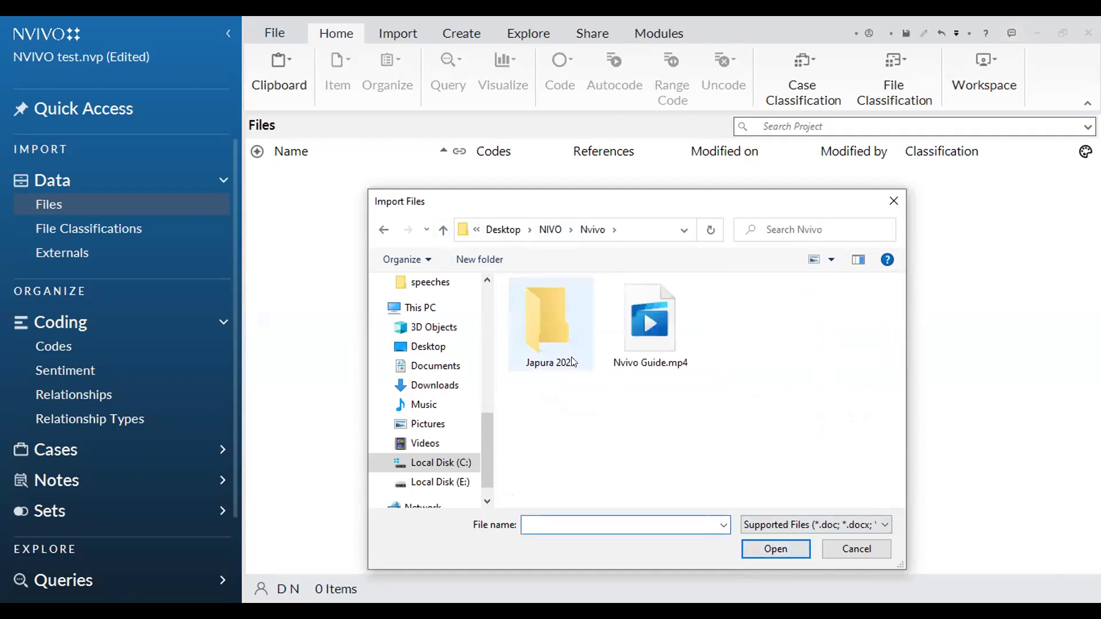
{"action": "double_click", "coordinate": [573, 362]}
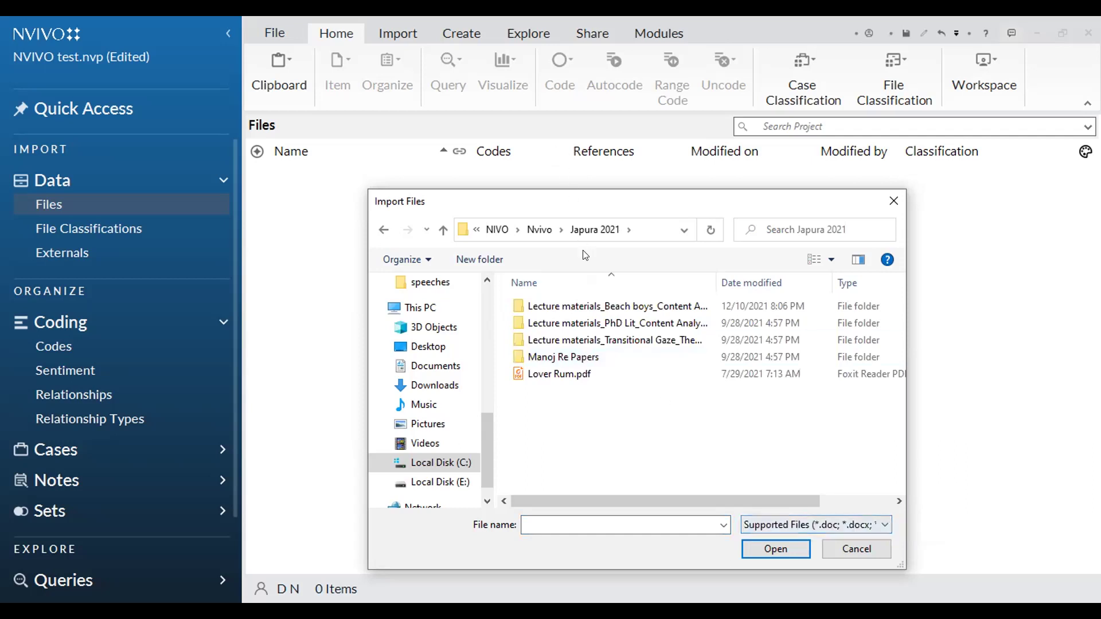
{"action": "left_click", "coordinate": [588, 309]}
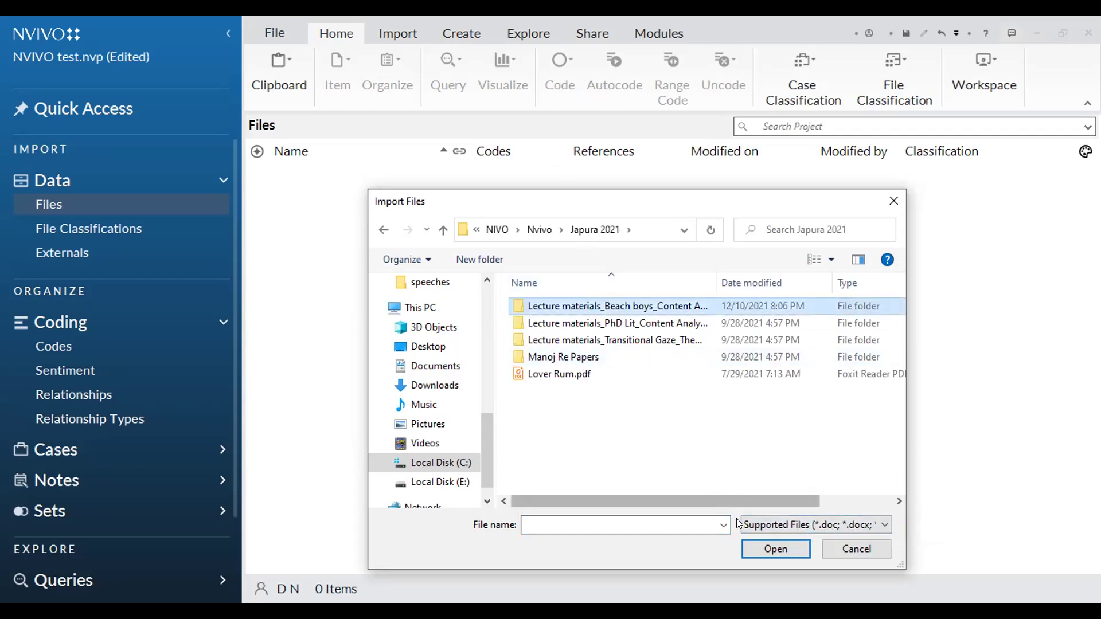
{"action": "left_click", "coordinate": [757, 552]}
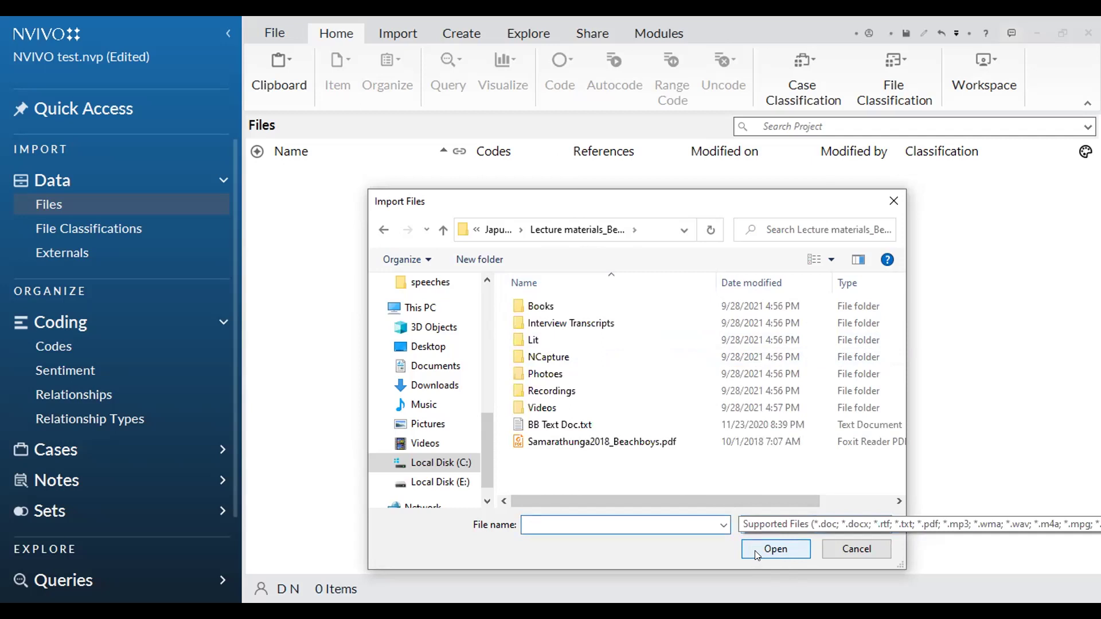
Import Book_Health and Wellness Tourism.pdf from the Books folder without creating a case for it.
{"action": "left_click", "coordinate": [531, 307]}
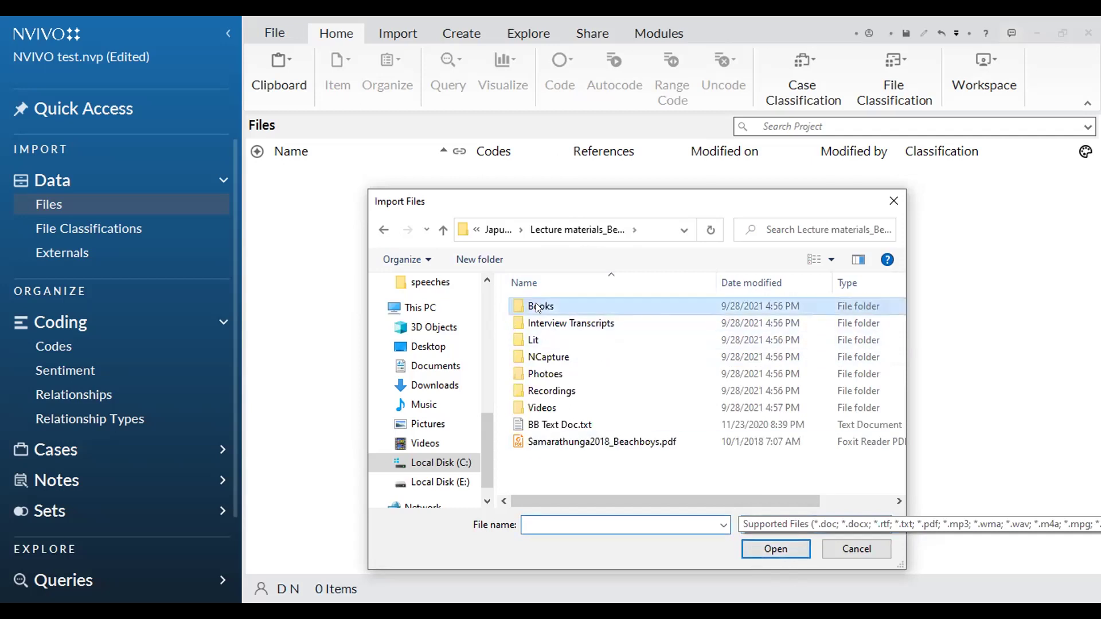
{"action": "left_click", "coordinate": [771, 550]}
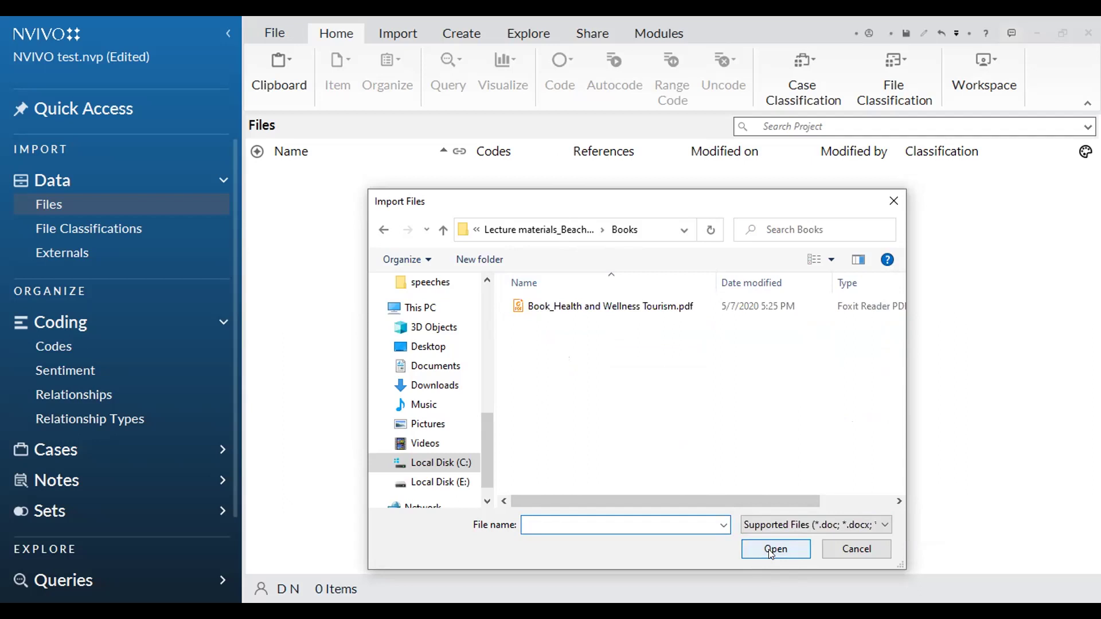
{"action": "left_click", "coordinate": [638, 308]}
{"action": "double_click", "coordinate": [639, 308]}
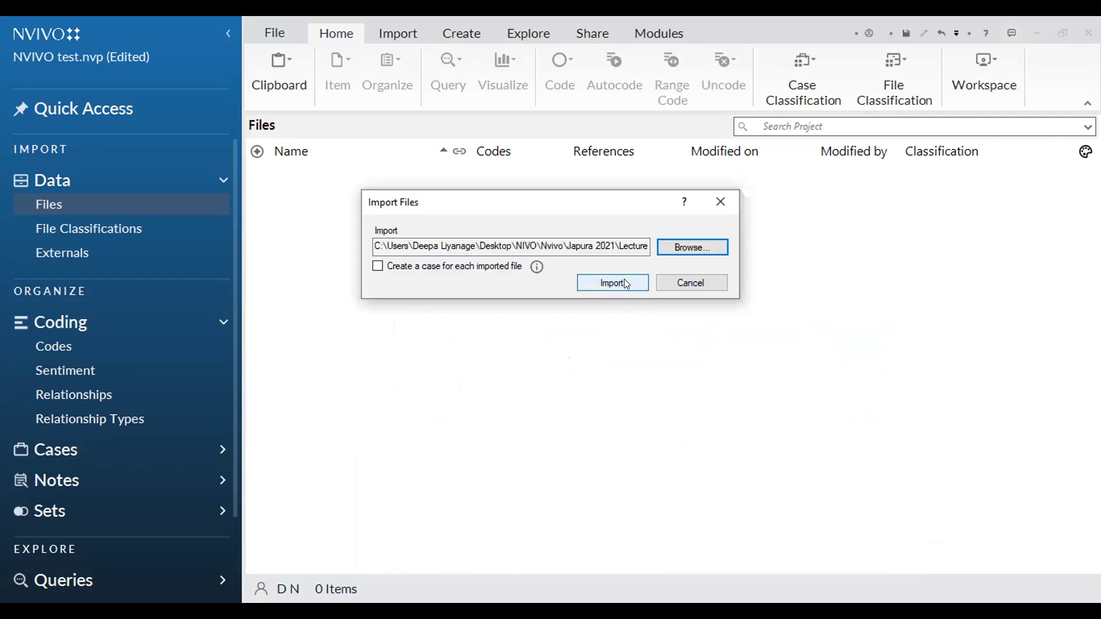
{"action": "left_click", "coordinate": [624, 283]}
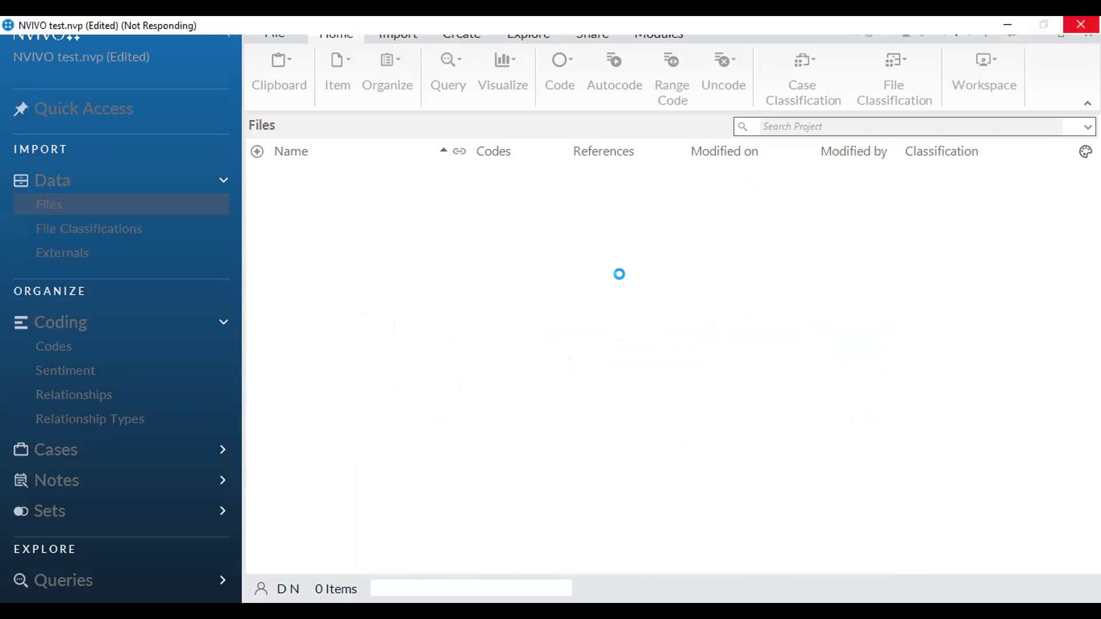
{"action": "key", "text": "Tab"}
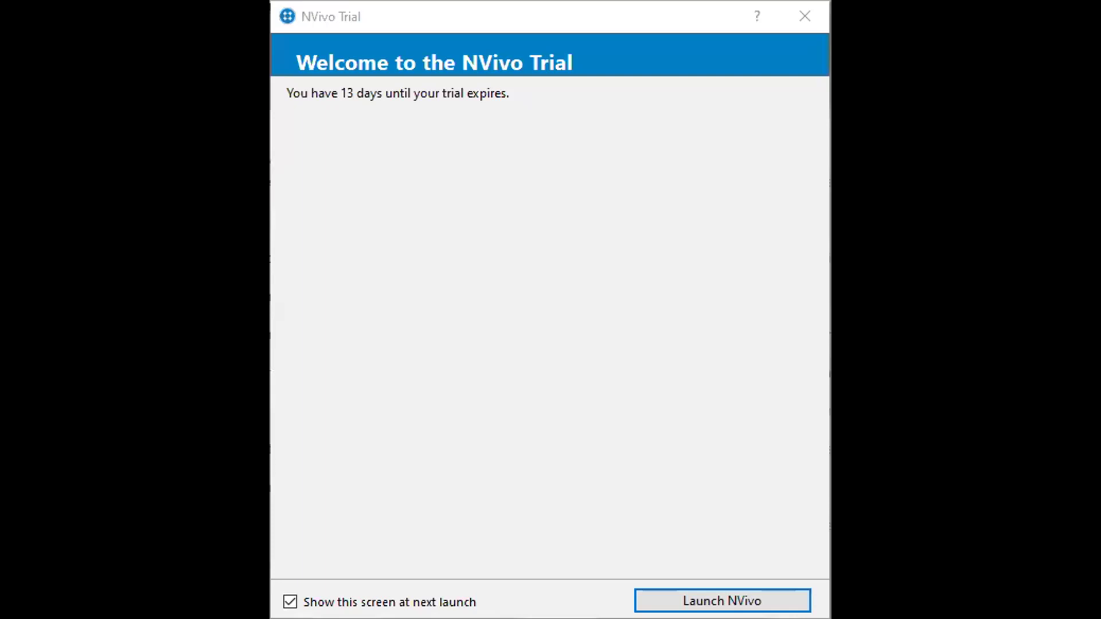
Launch the NVivo trial and start a new project with the title NVIVO Test.
{"action": "left_click", "coordinate": [752, 598]}
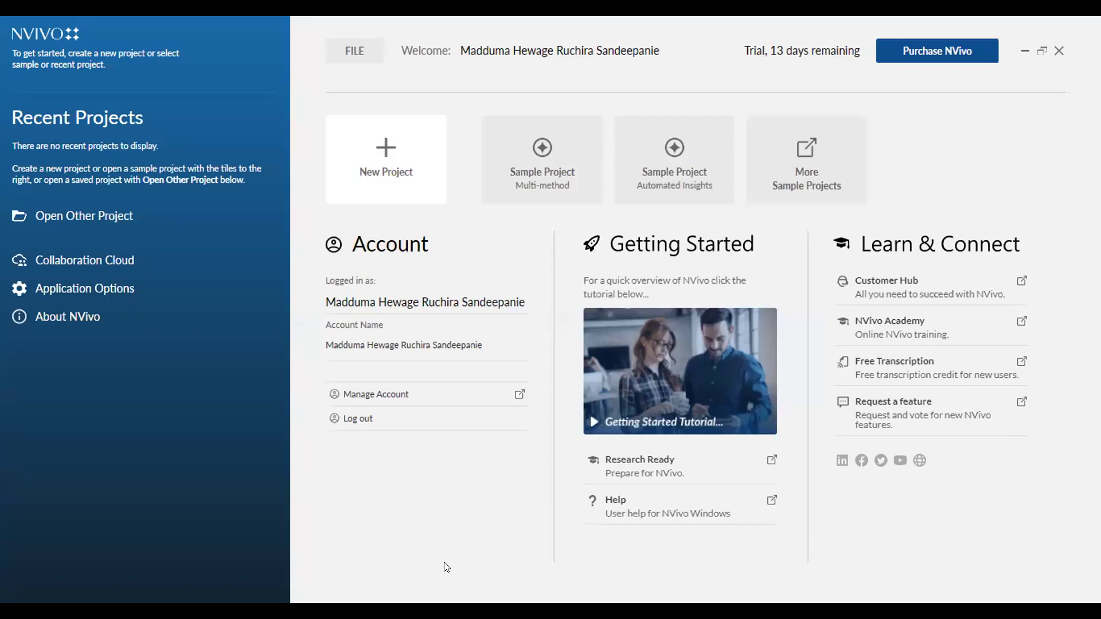
{"action": "left_click", "coordinate": [391, 158]}
{"action": "left_click", "coordinate": [380, 162]}
{"action": "left_click", "coordinate": [399, 140]}
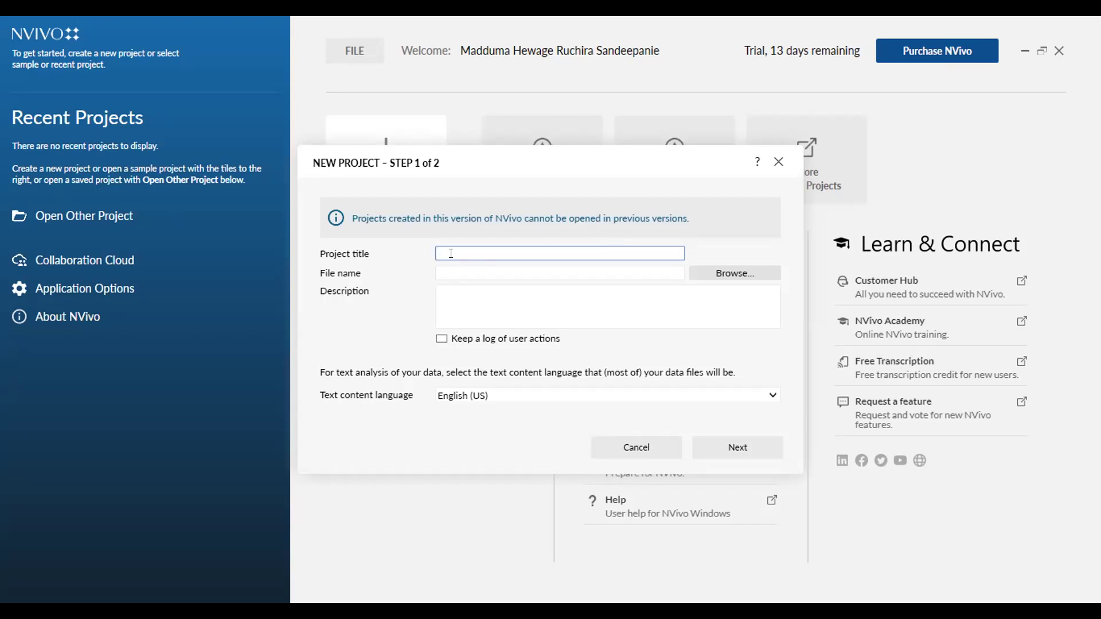
{"action": "type", "text": "NVIVO Test"}
{"action": "left_click", "coordinate": [540, 269]}
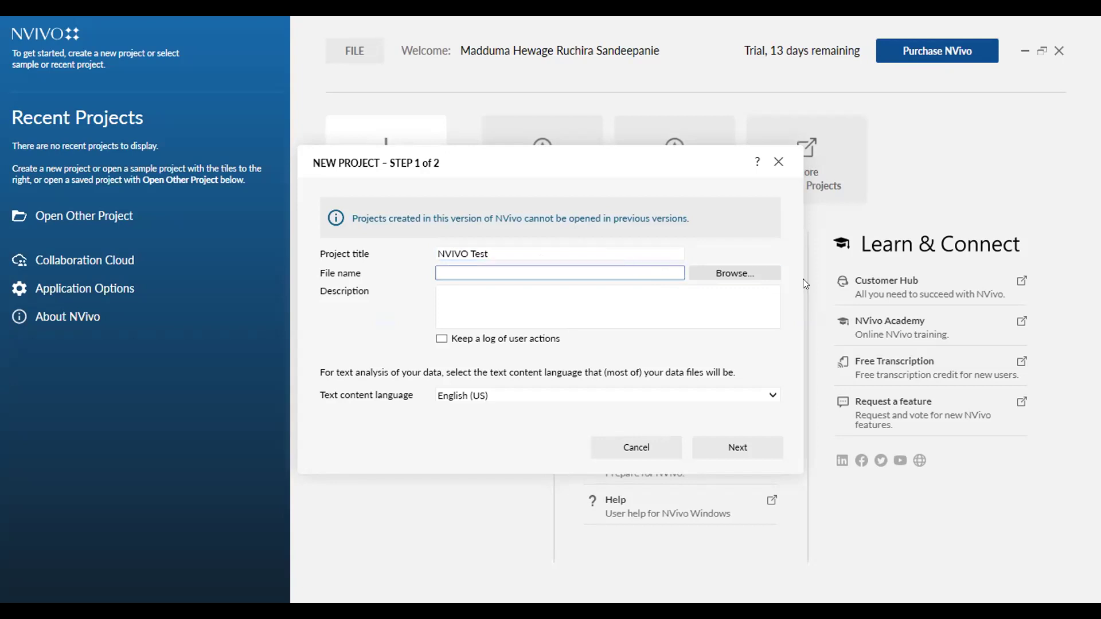
{"action": "left_click", "coordinate": [752, 277]}
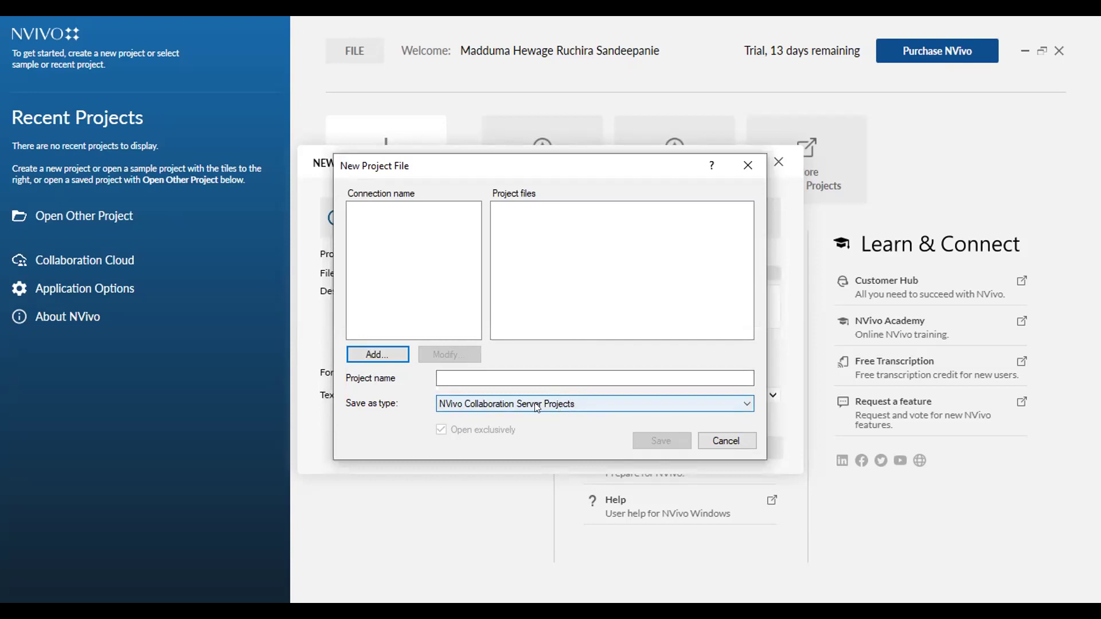
{"action": "left_click", "coordinate": [743, 402]}
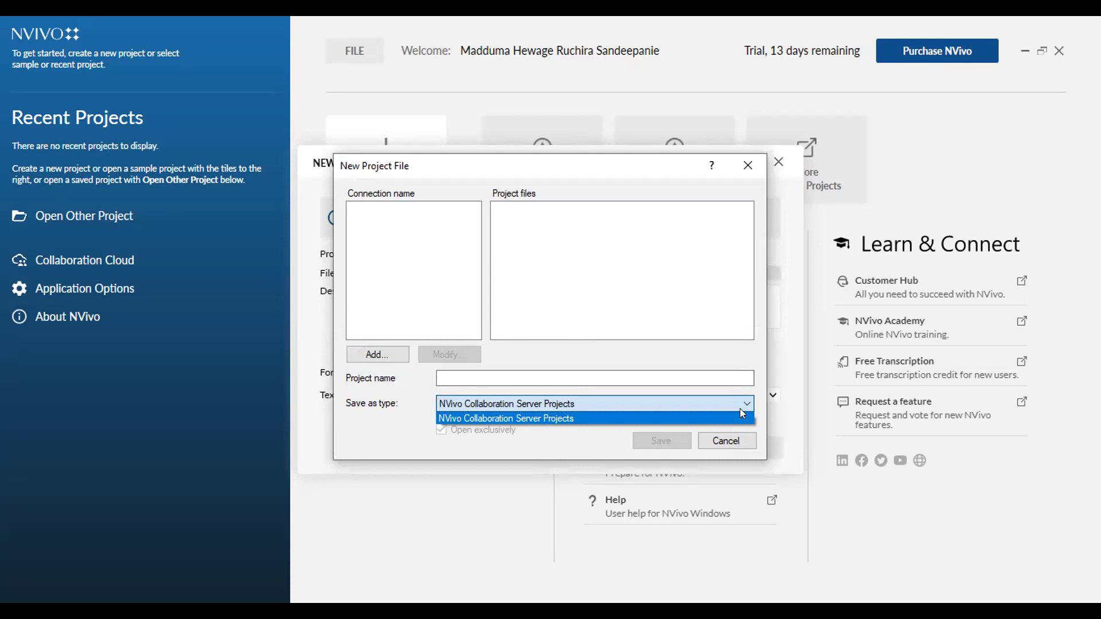
{"action": "left_click", "coordinate": [739, 408]}
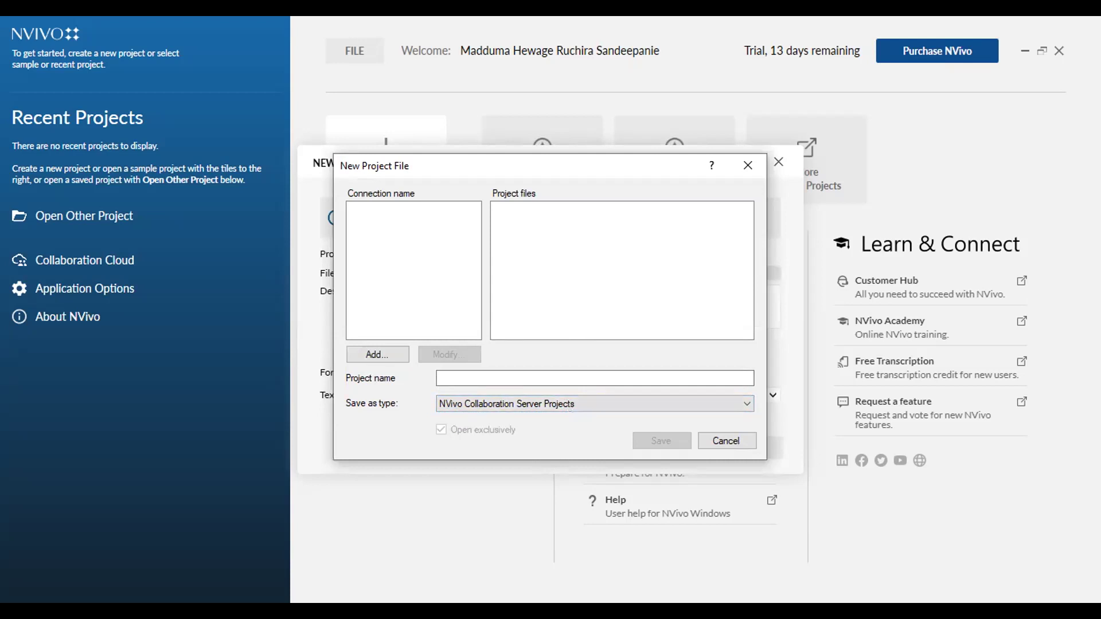
{"action": "left_click", "coordinate": [724, 441]}
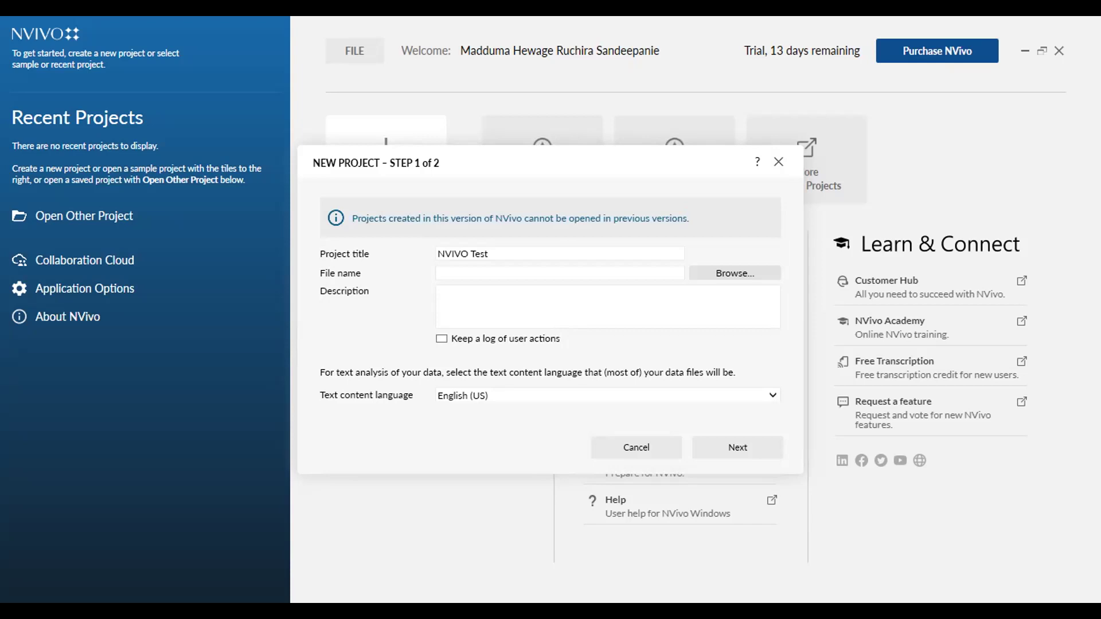
Try to create the project with a blank file name and the default saving settings, and dismiss the problem report.
{"action": "left_click", "coordinate": [739, 446]}
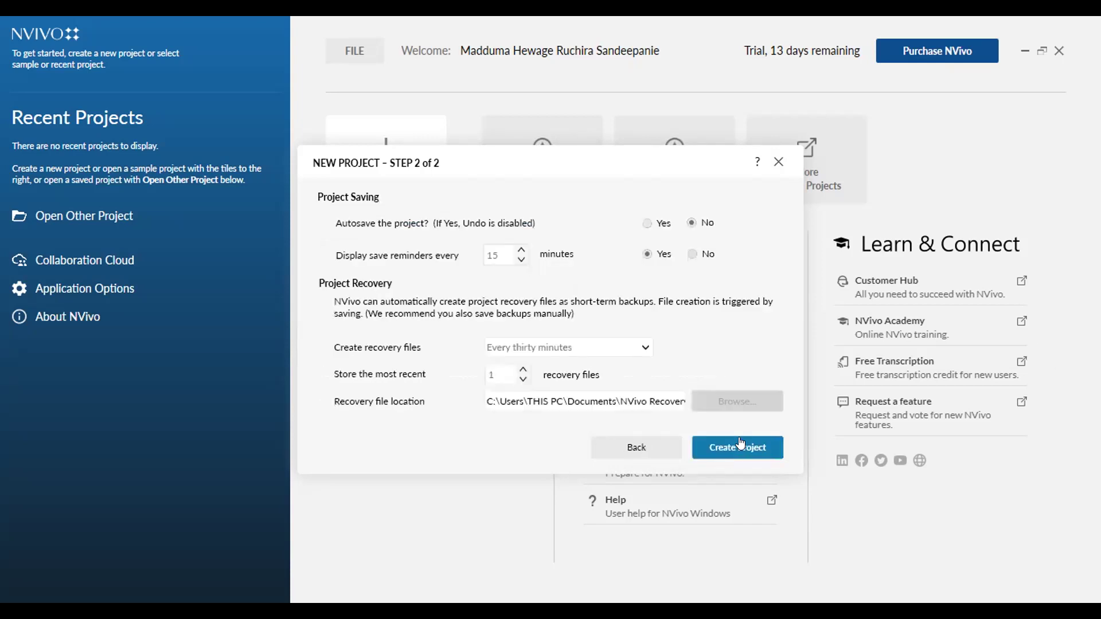
{"action": "left_click", "coordinate": [741, 448]}
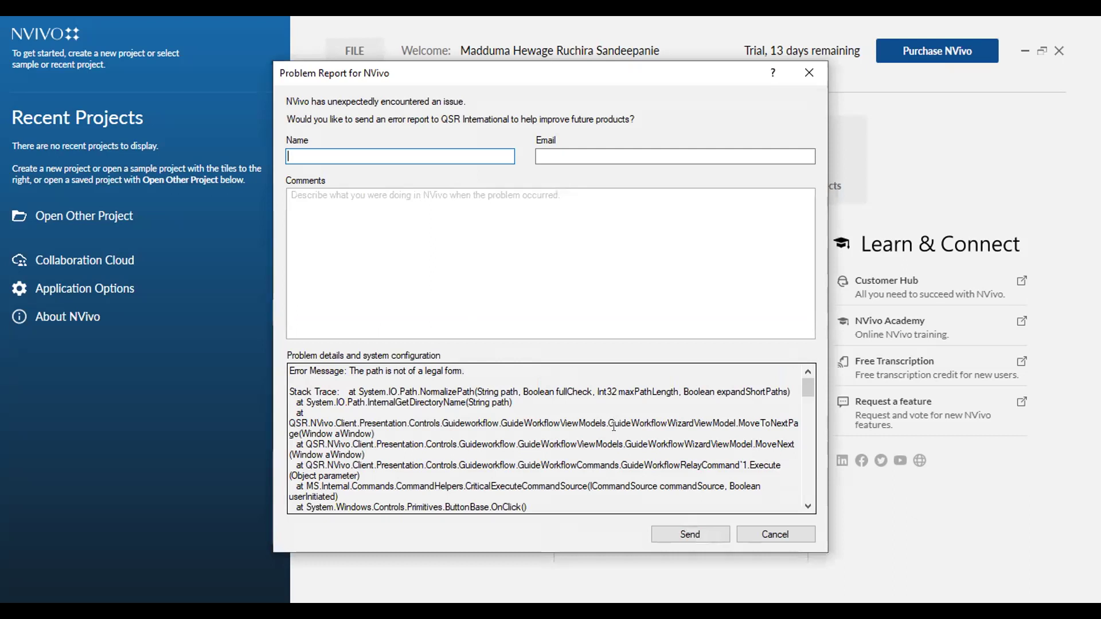
{"action": "left_click", "coordinate": [745, 532]}
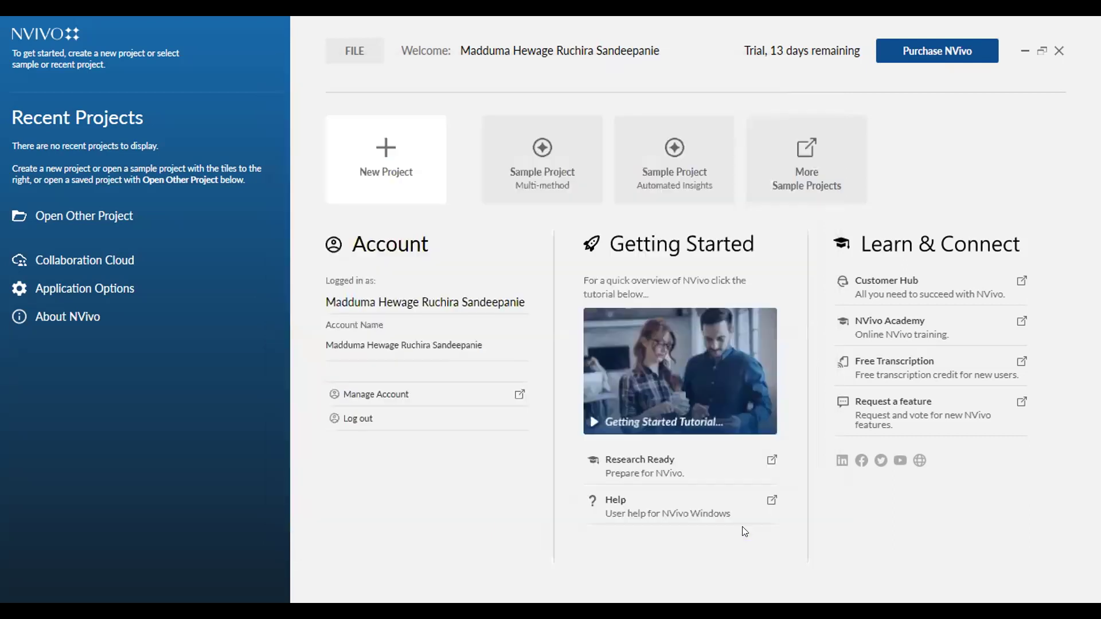